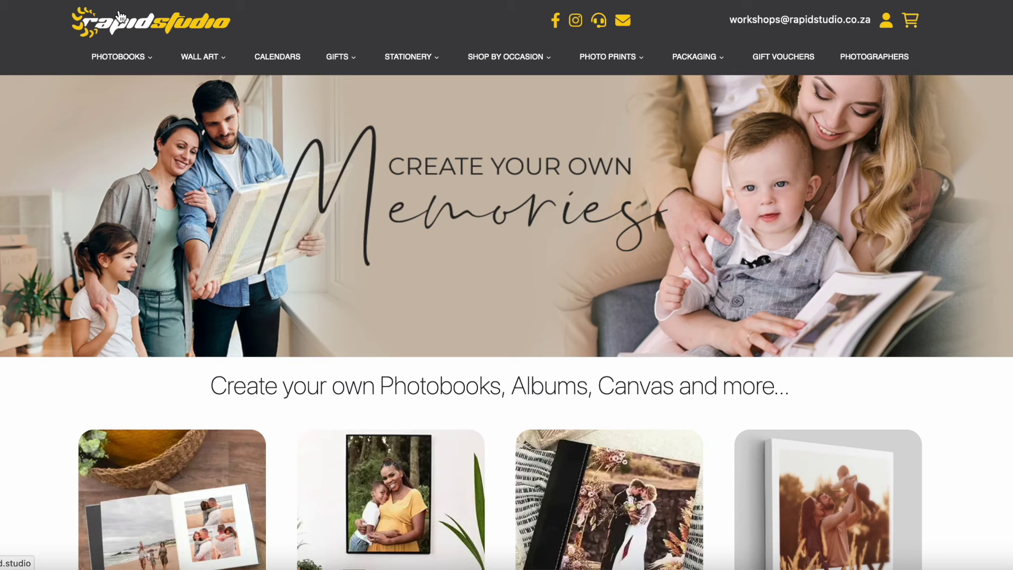
Step: Open the Hardcover Photo Books product page from the Photobooks menu
mouse_move(151, 62)
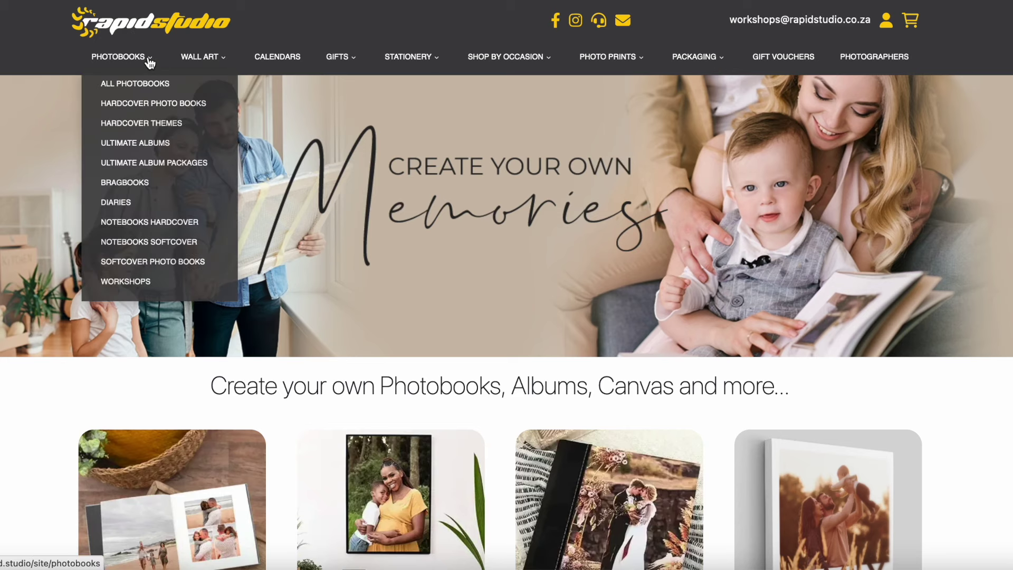
left_click(144, 127)
scroll(554, 397, "down", 1)
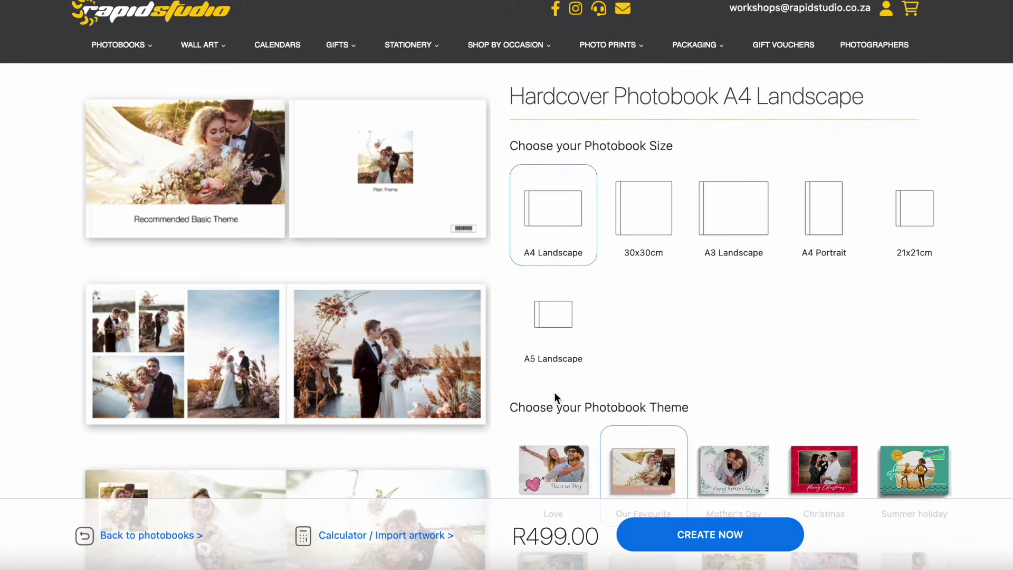
scroll(555, 392, "down", 3)
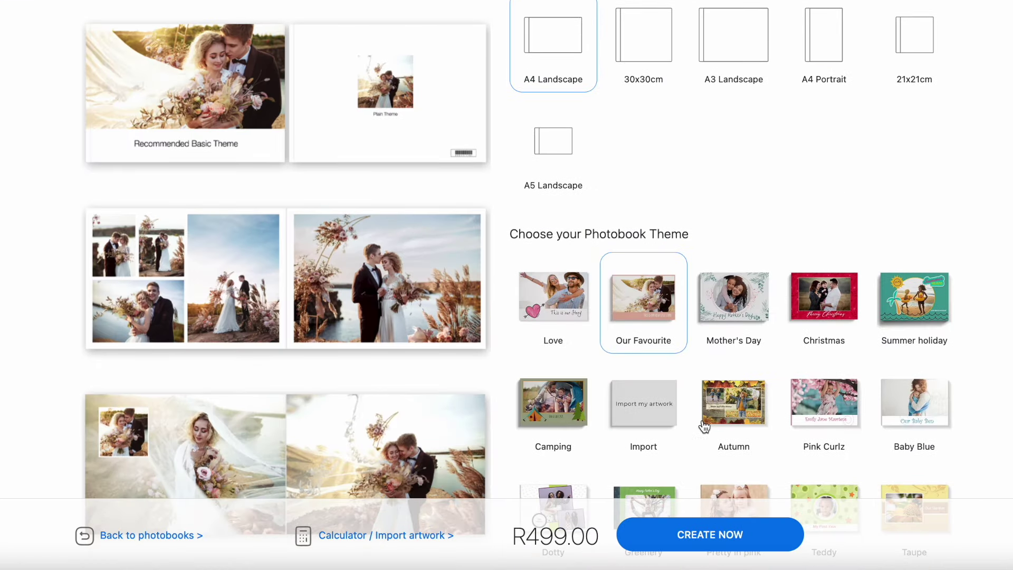
scroll(724, 343, "up", 3)
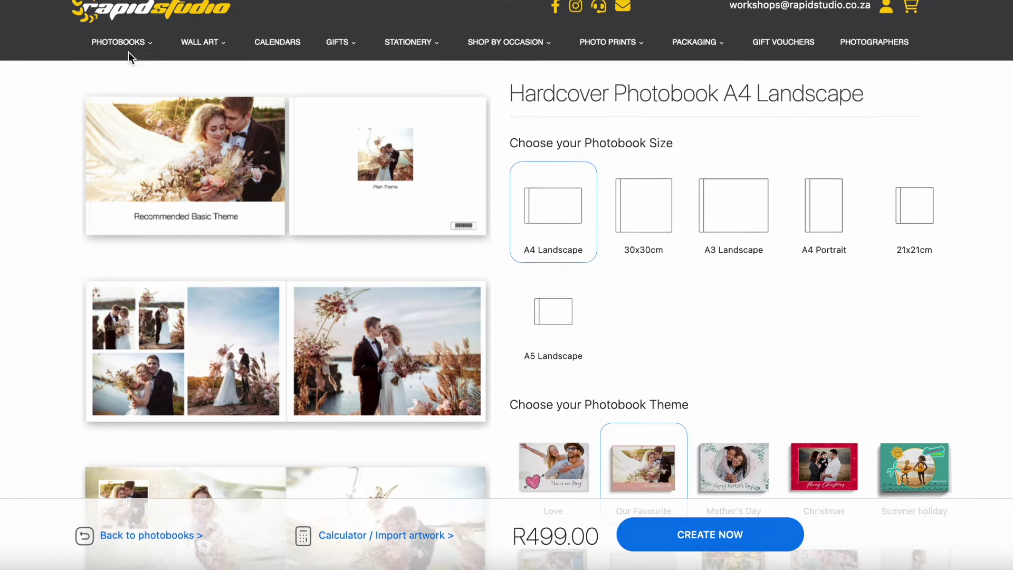
mouse_move(128, 54)
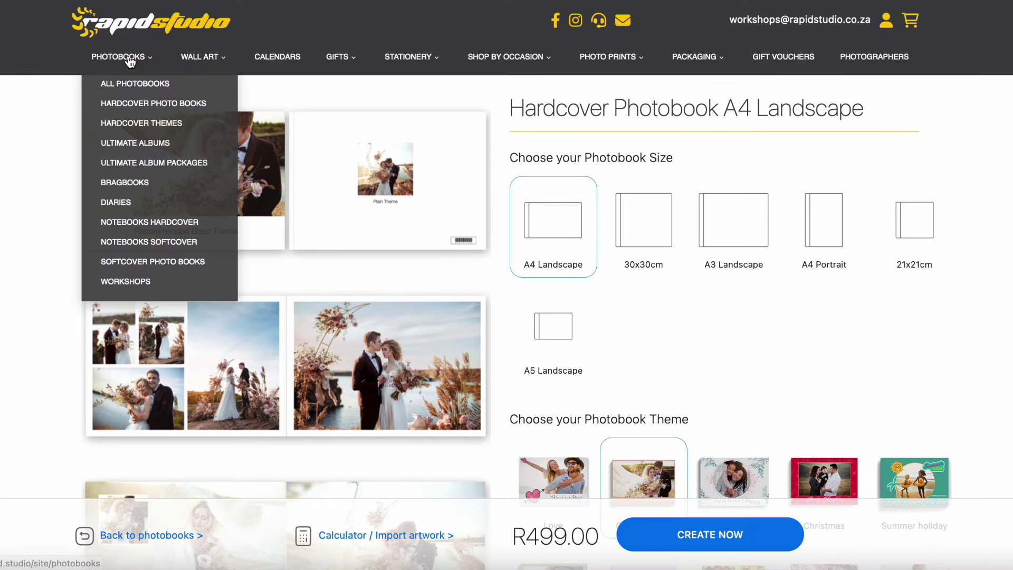
left_click(141, 108)
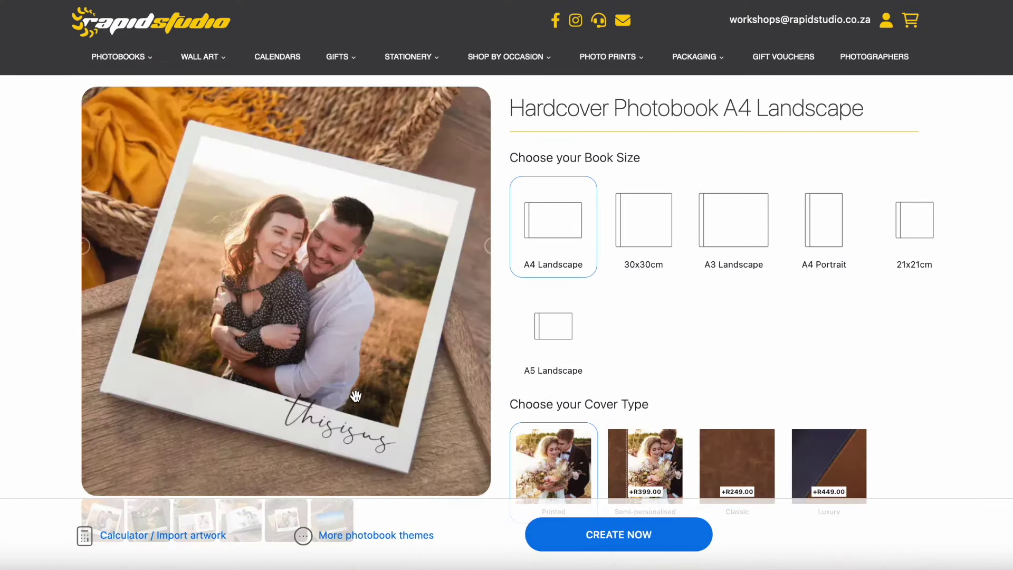
Step: Show more photobook themes and select the Mother's Day theme for A4 Landscape
left_click(378, 535)
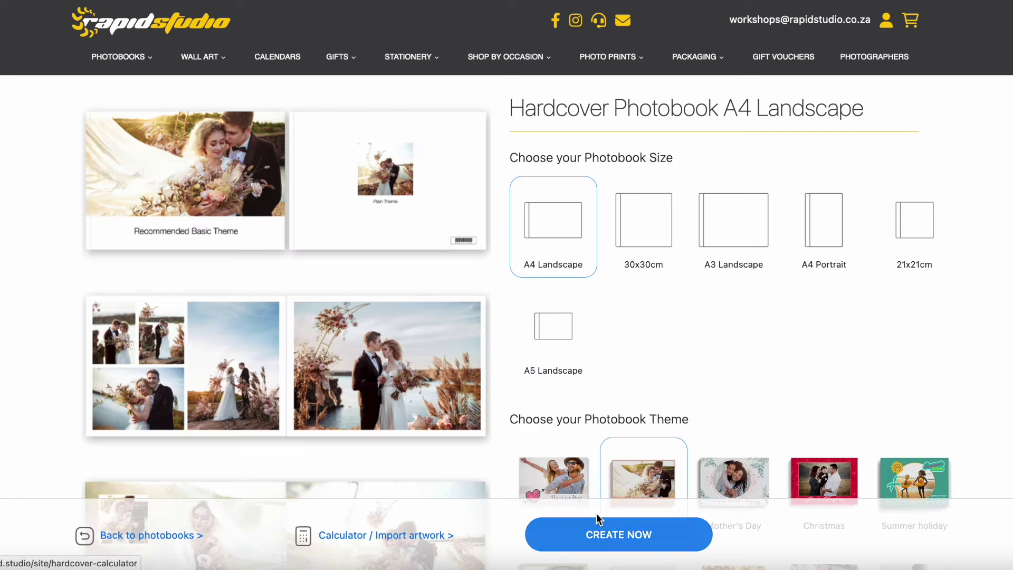
scroll(616, 432, "down", 2)
scroll(616, 432, "down", 3)
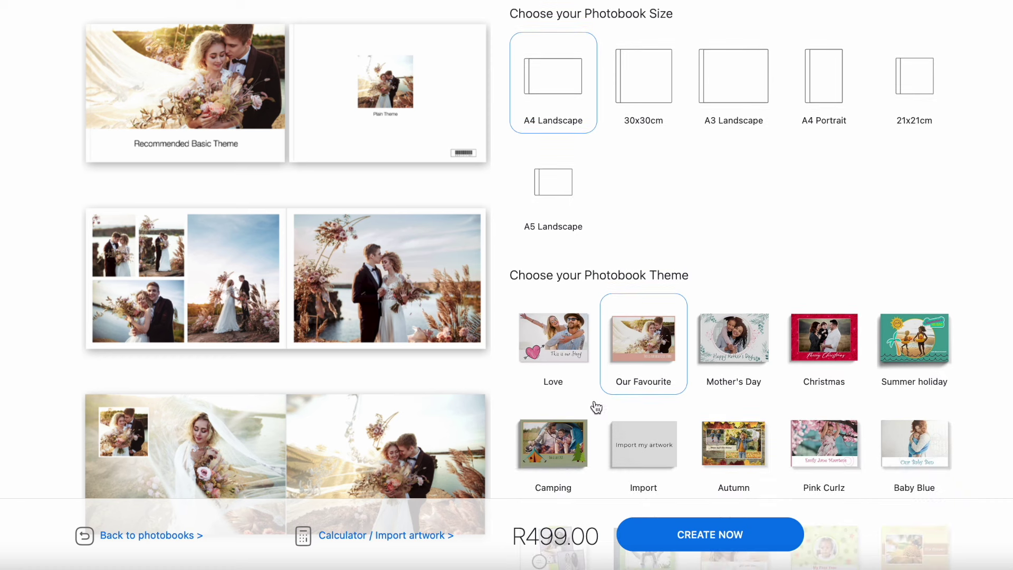
left_click(559, 348)
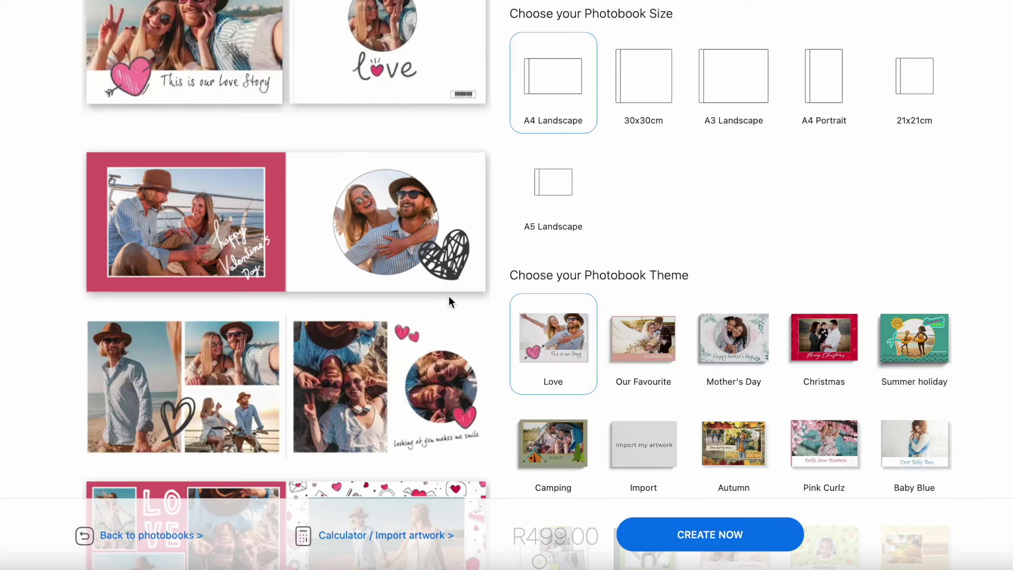
scroll(447, 295, "up", 1)
scroll(438, 298, "up", 1)
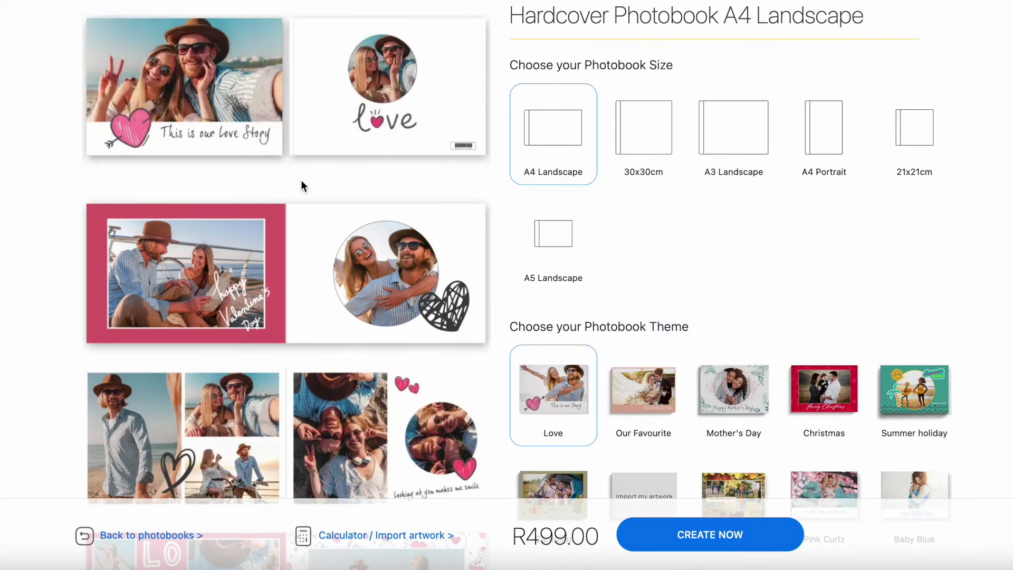
left_click(724, 386)
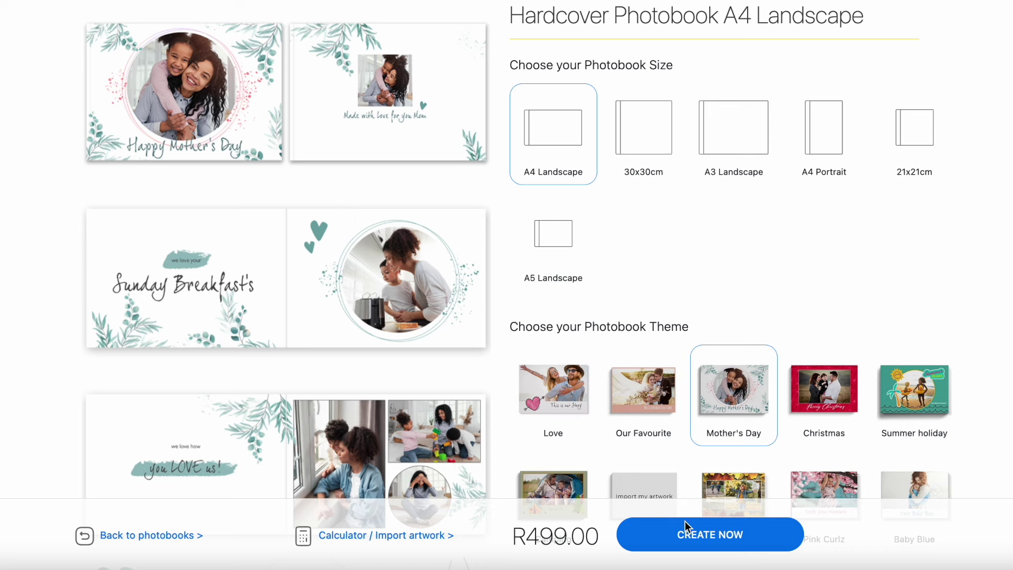
left_click(692, 535)
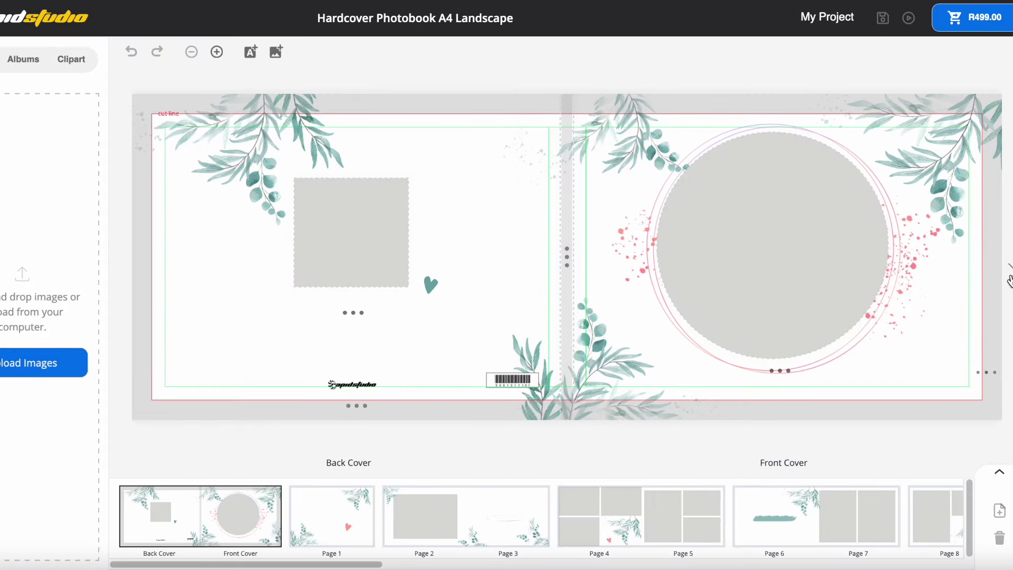
left_click(1006, 274)
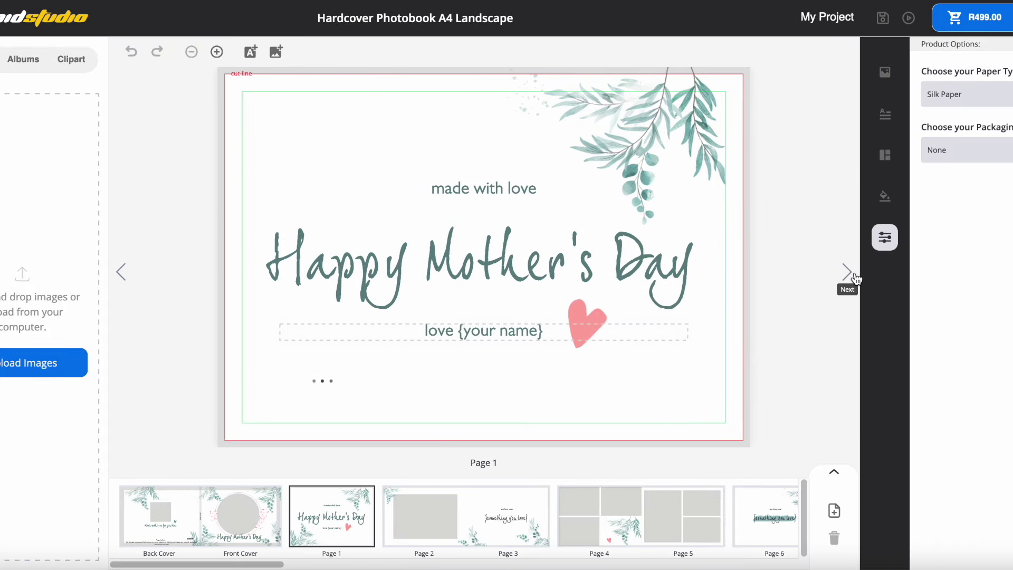
left_click(847, 273)
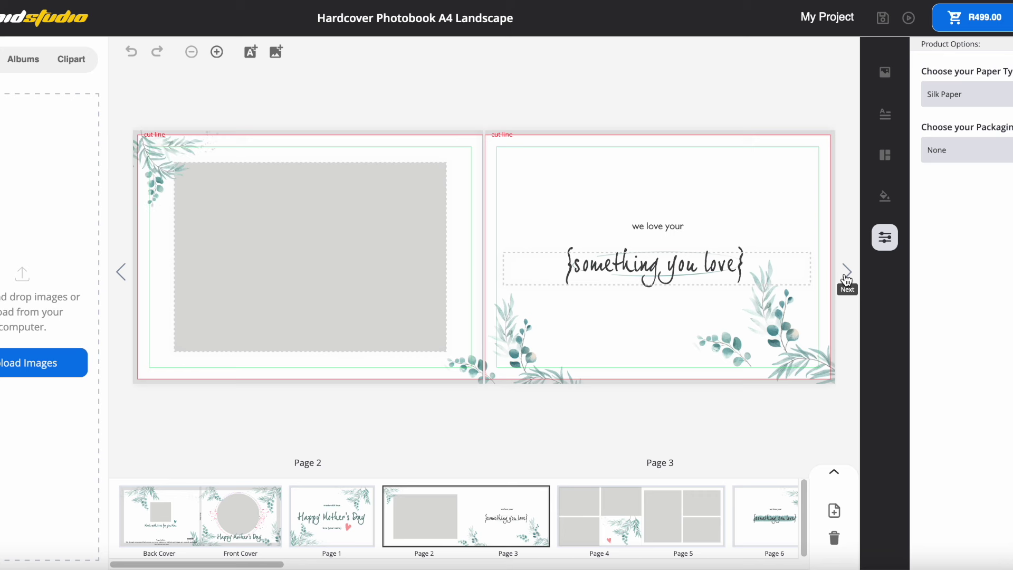
left_click(848, 274)
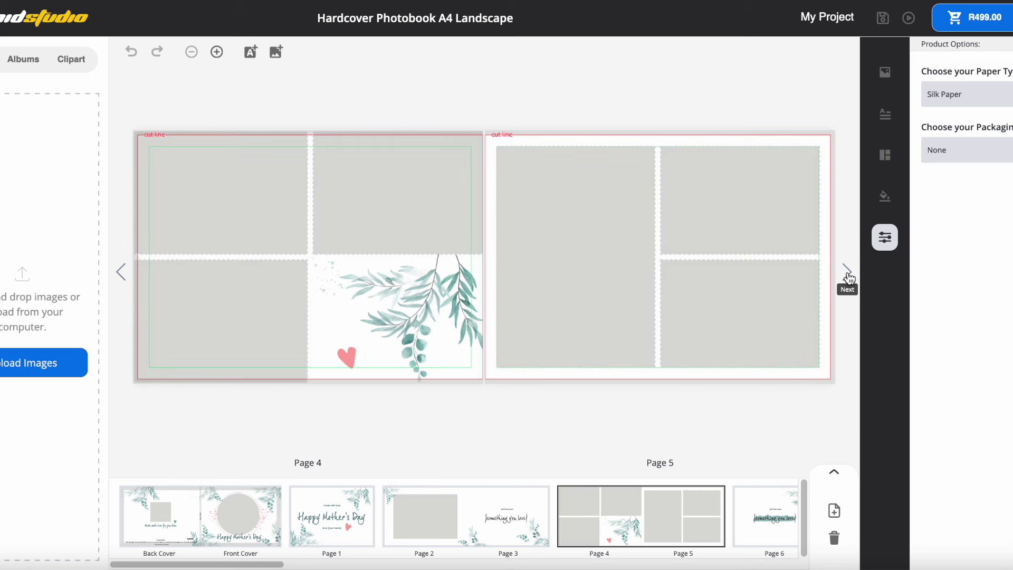
left_click(847, 274)
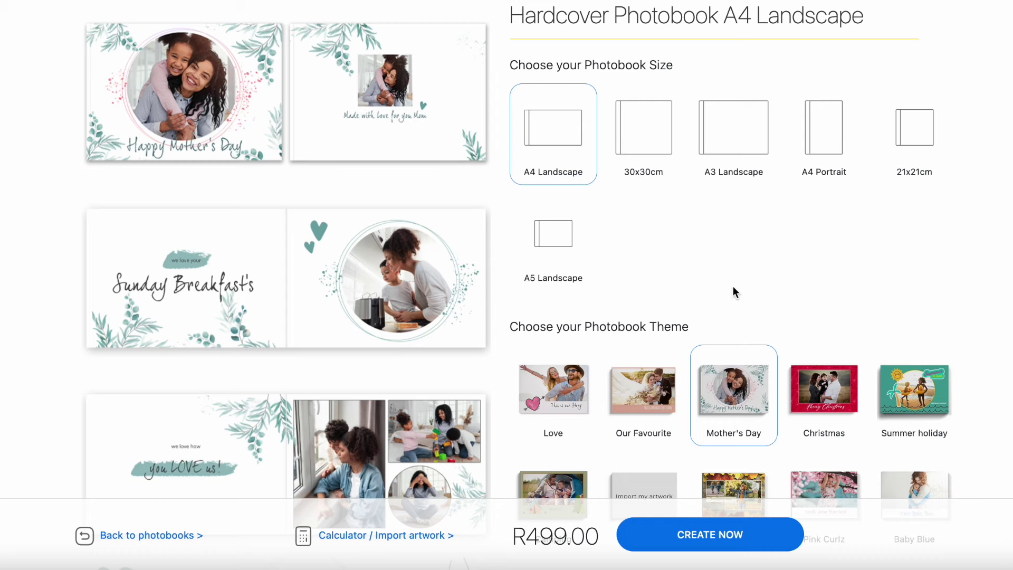
scroll(733, 288, "down", 6)
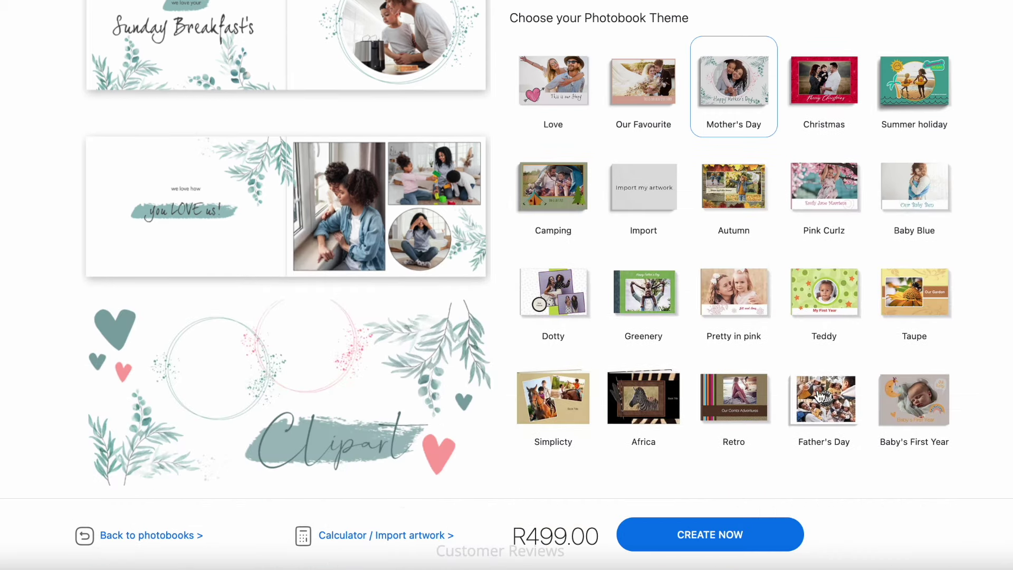
Step: Select the Father's Day theme and create the A4 Landscape photobook in the editor
left_click(822, 393)
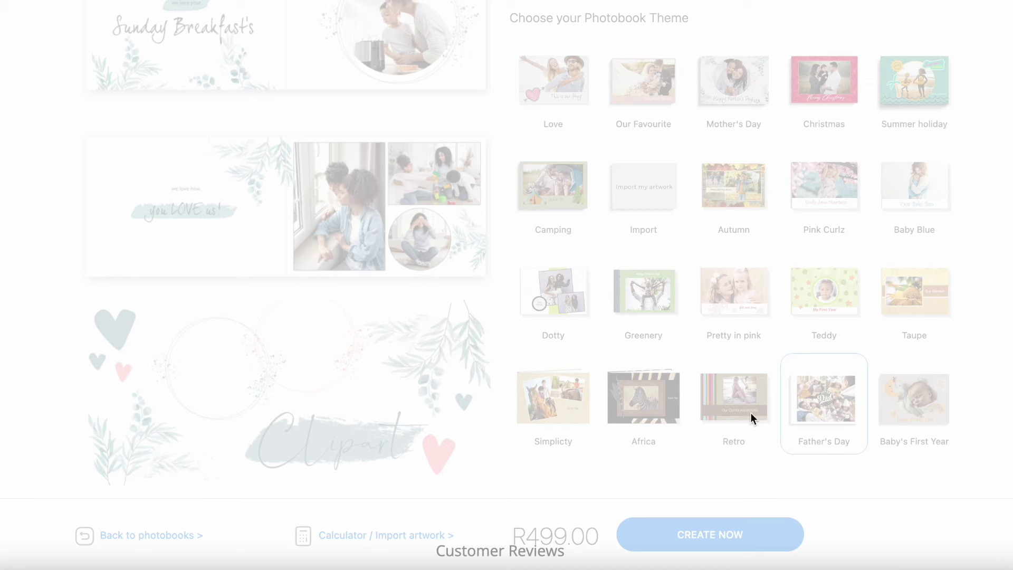
scroll(664, 443, "up", 1)
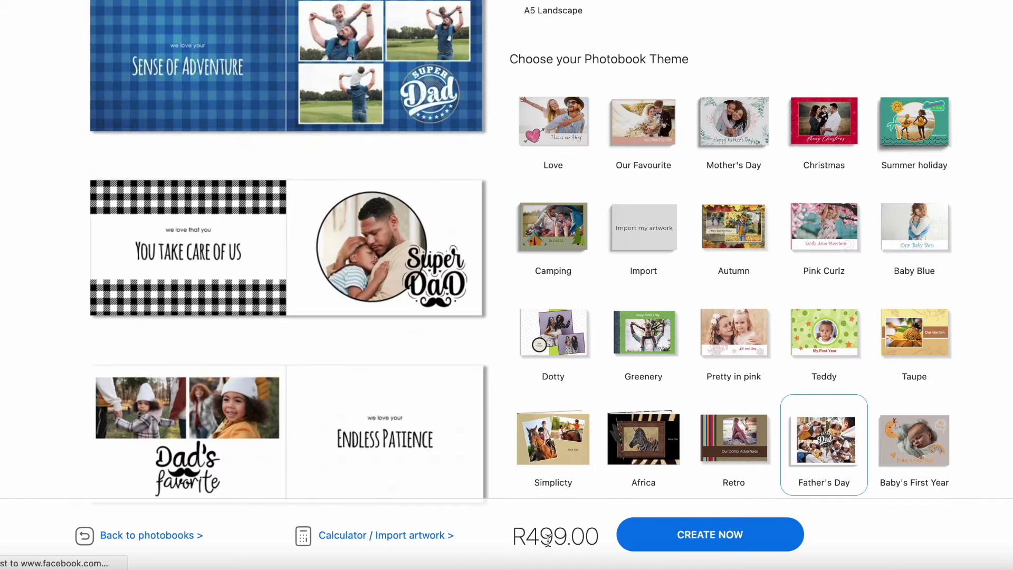
left_click(434, 441)
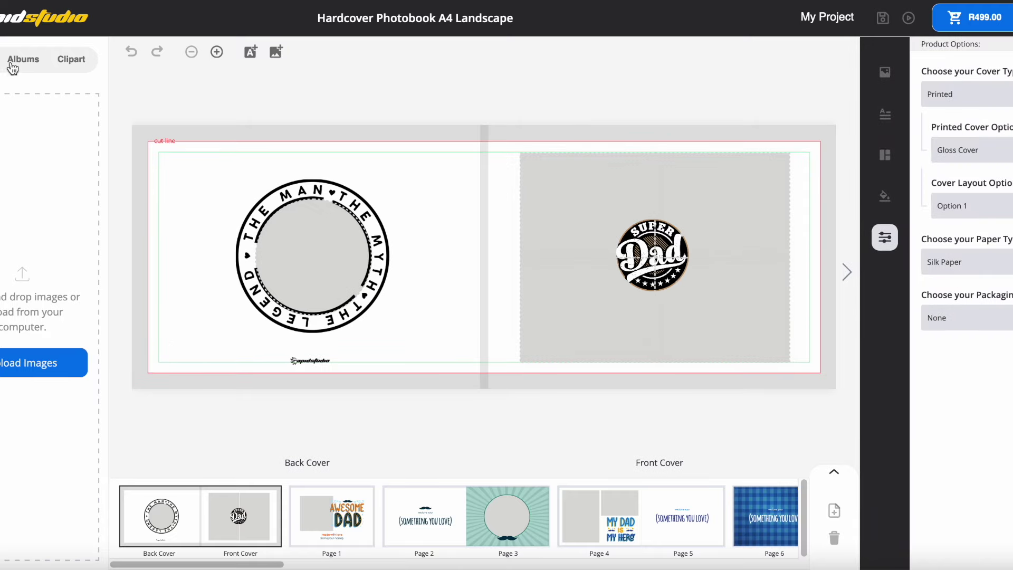
Step: Autofill the photobook's cover and pages with photos from the Dads album
left_click(18, 55)
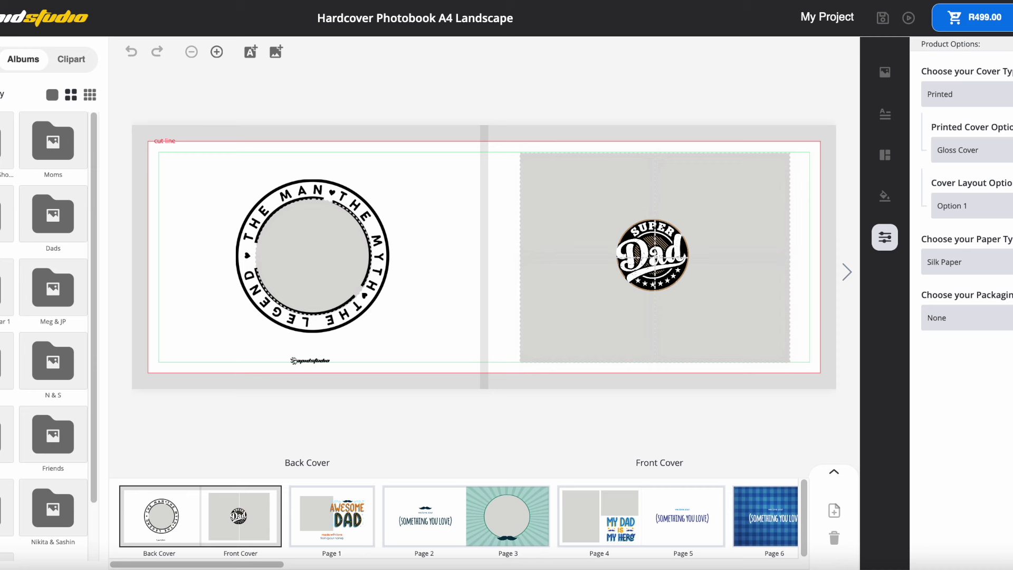
left_click(57, 224)
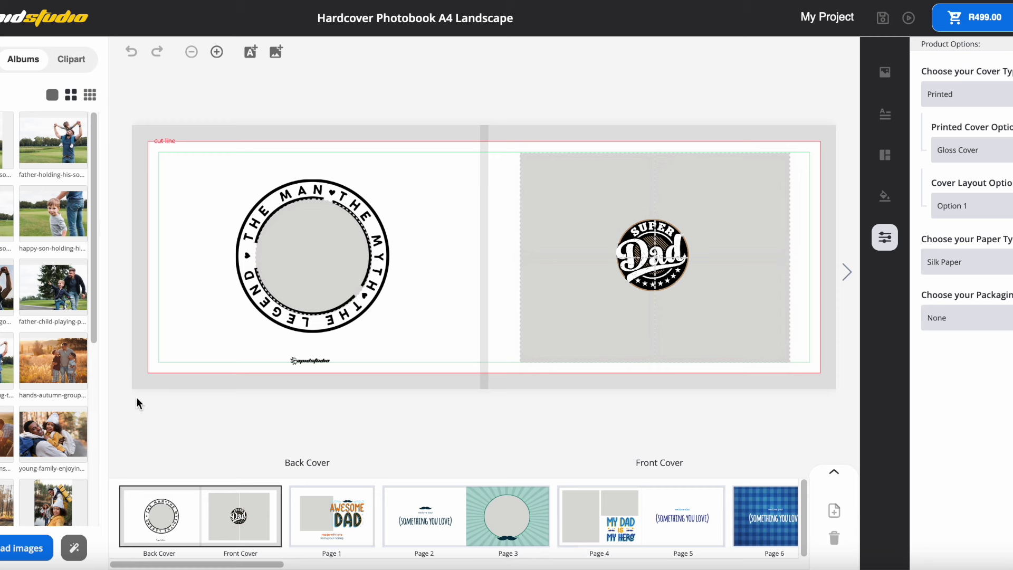
left_click(73, 543)
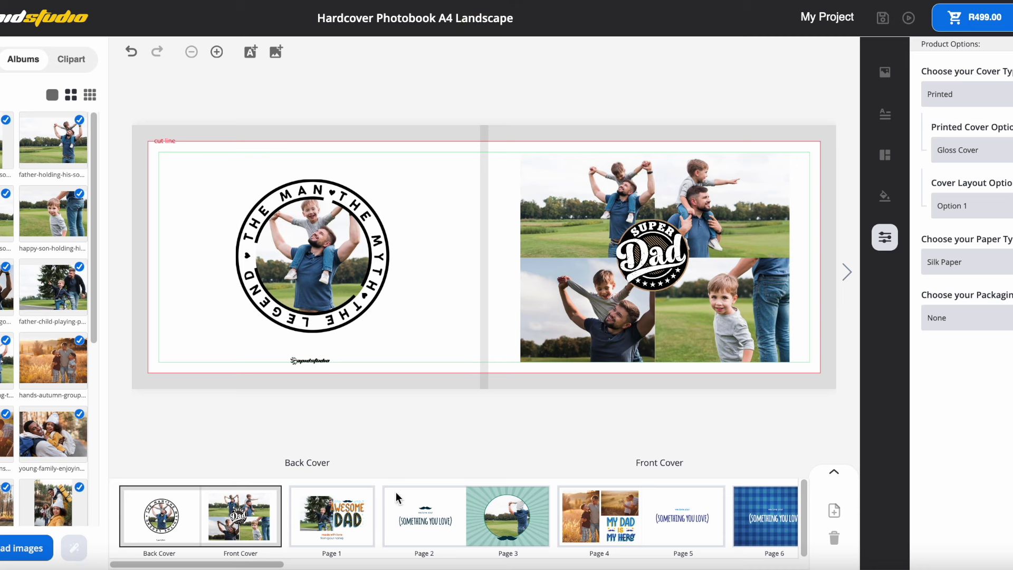
Step: On Page 1, shift the photo within its frame so the father shows fully
left_click(326, 521)
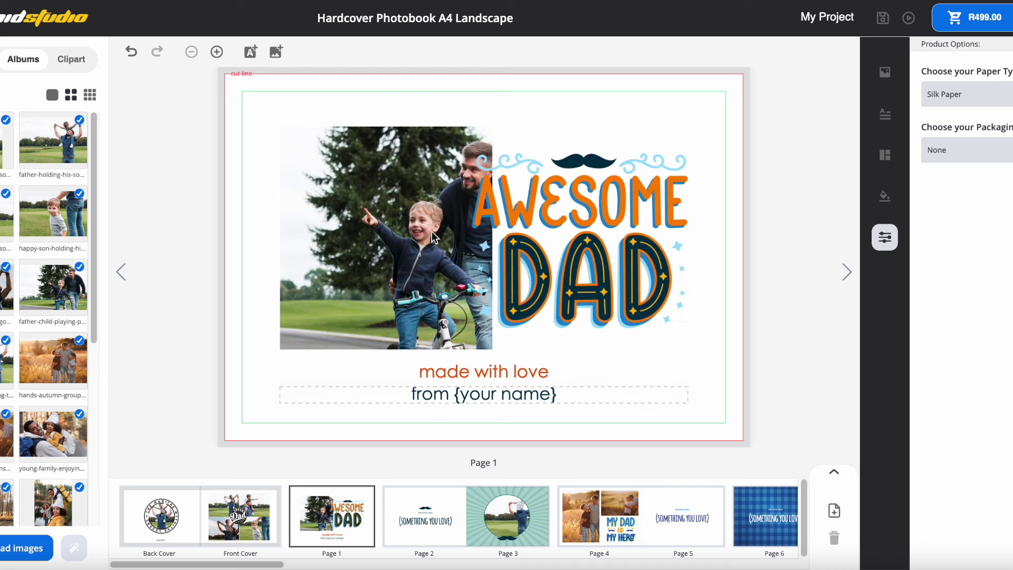
left_click(404, 231)
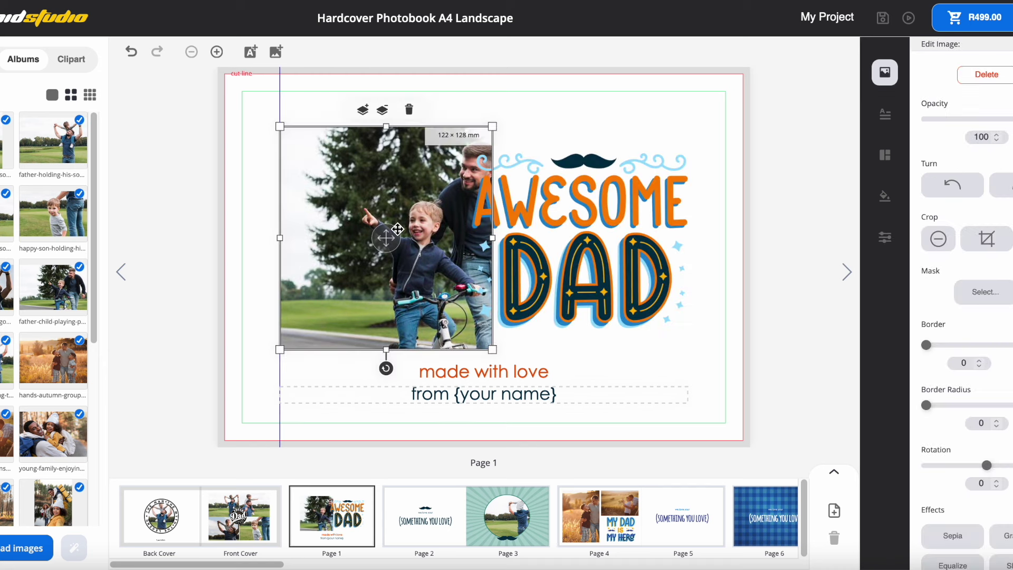
left_click_drag(391, 232, 316, 231)
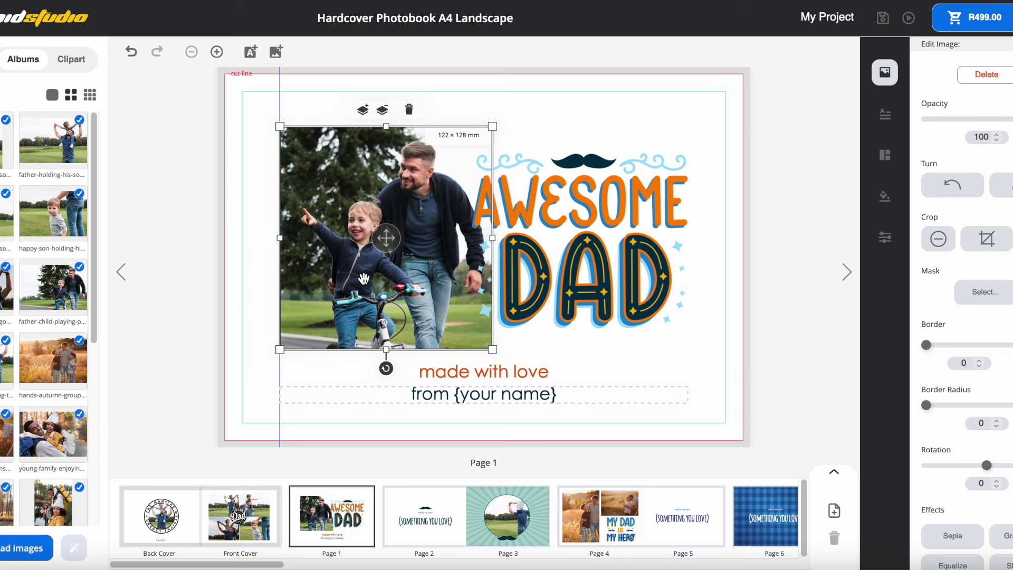
Step: Replace the {your name} placeholder in the 'from' caption with the sender's first name
left_click(573, 375)
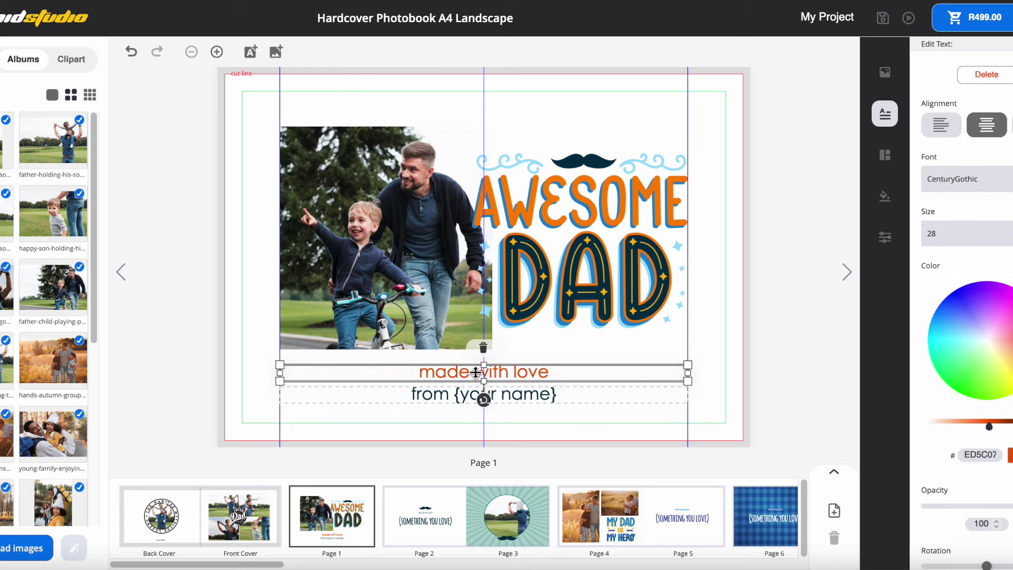
left_click(466, 390)
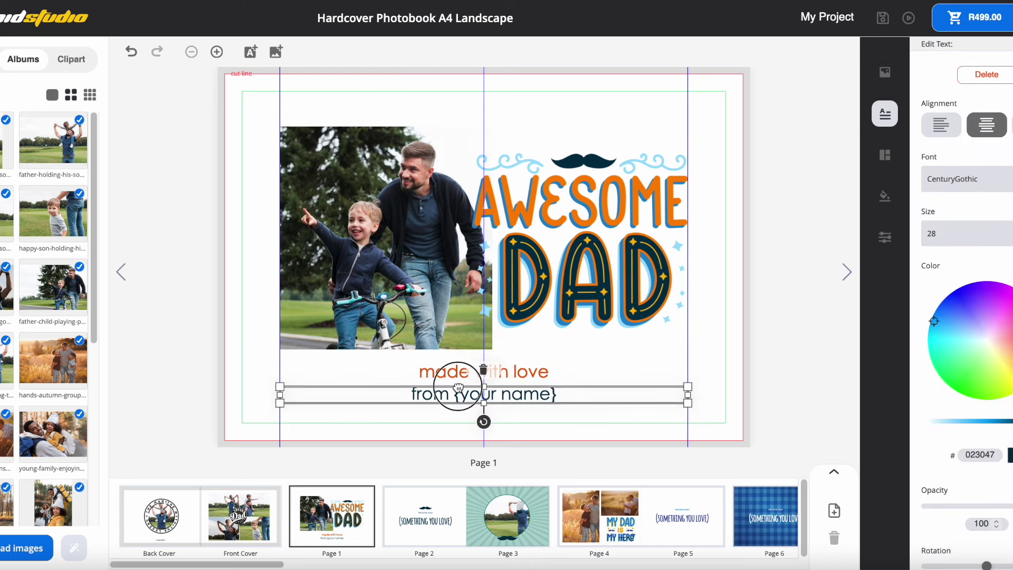
double_click(460, 390)
left_click(480, 194)
left_click_drag(480, 194, 388, 194)
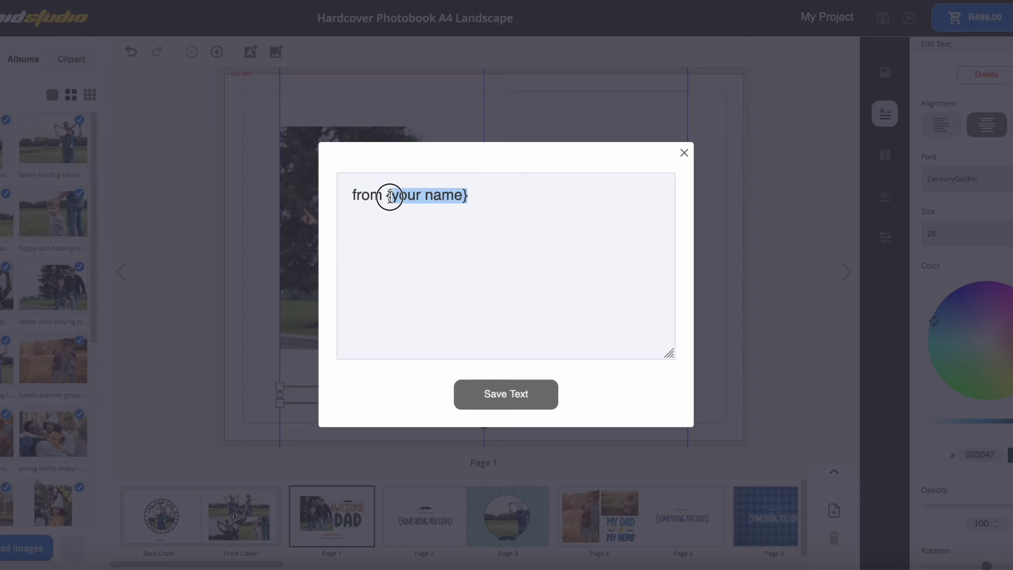
type("Riley")
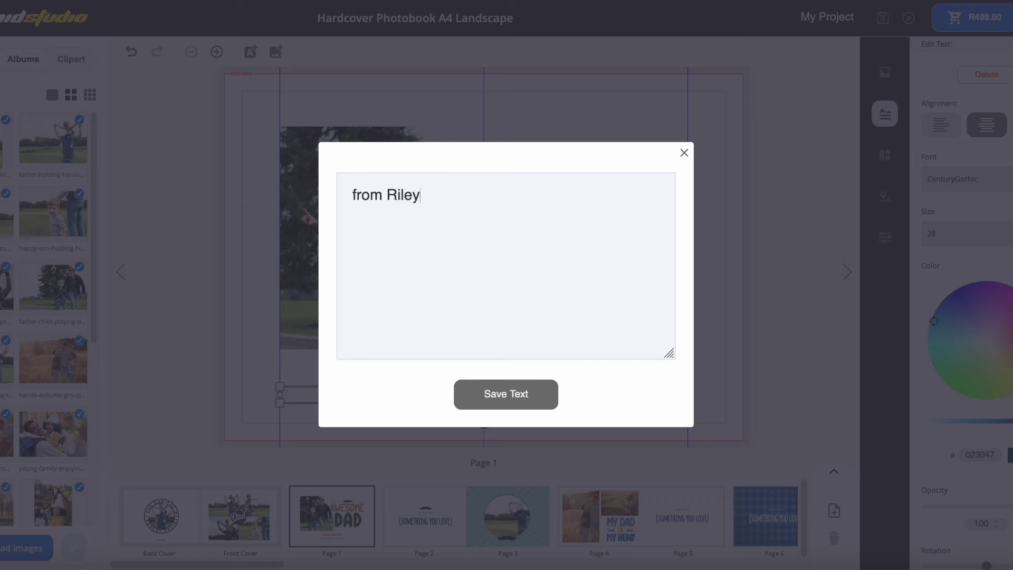
left_click(493, 394)
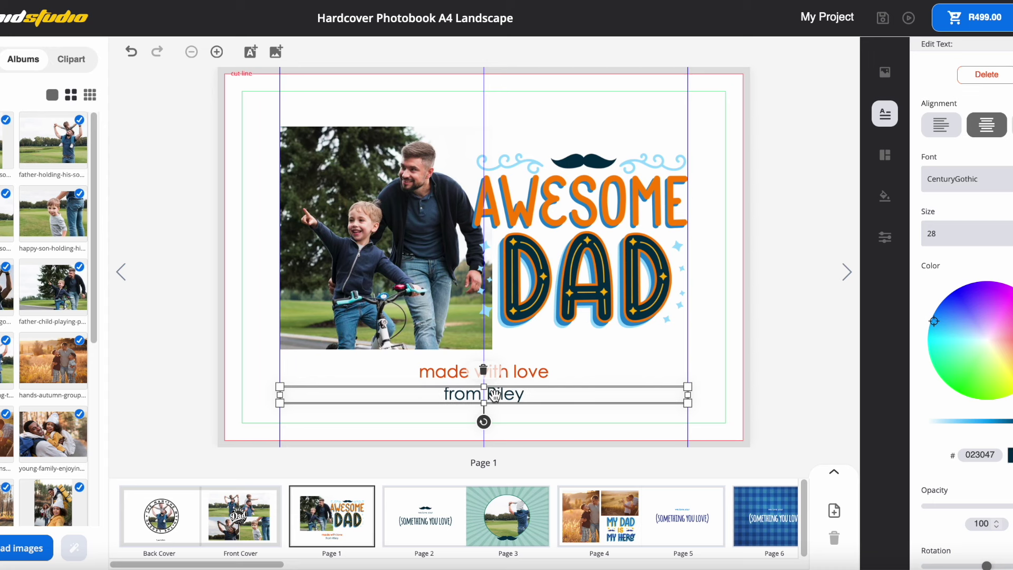
Step: On Page 3, put the shoulder-ride album photo into the circular frame and centre it
left_click(847, 272)
left_click(649, 257)
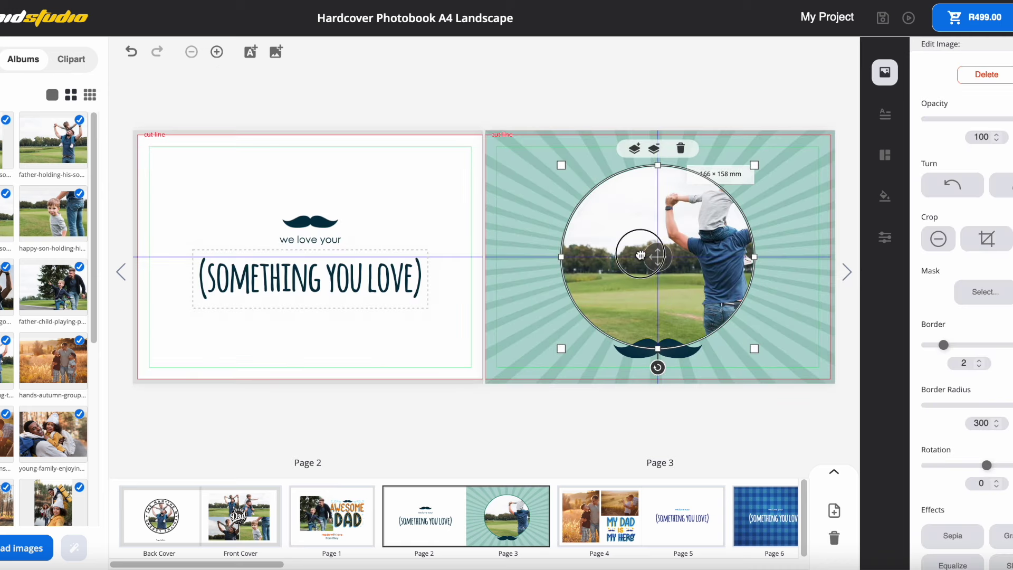
left_click_drag(674, 255, 596, 257)
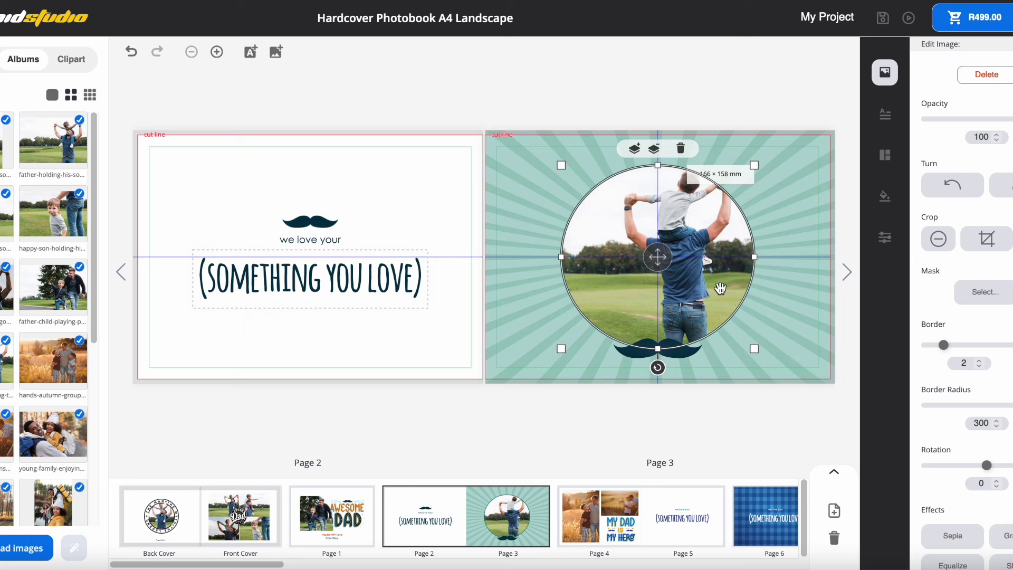
left_click_drag(6, 138, 622, 290)
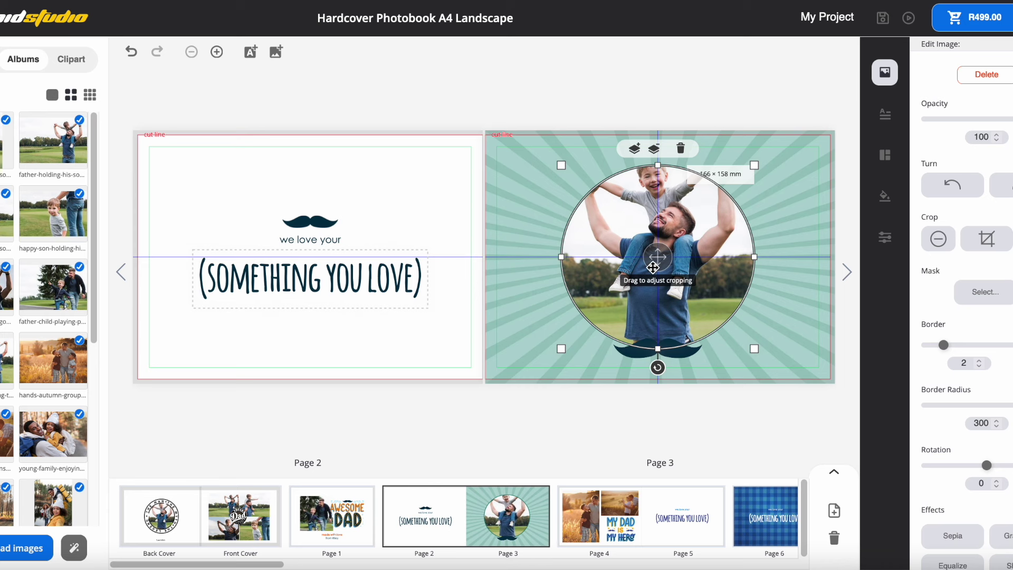
double_click(657, 259)
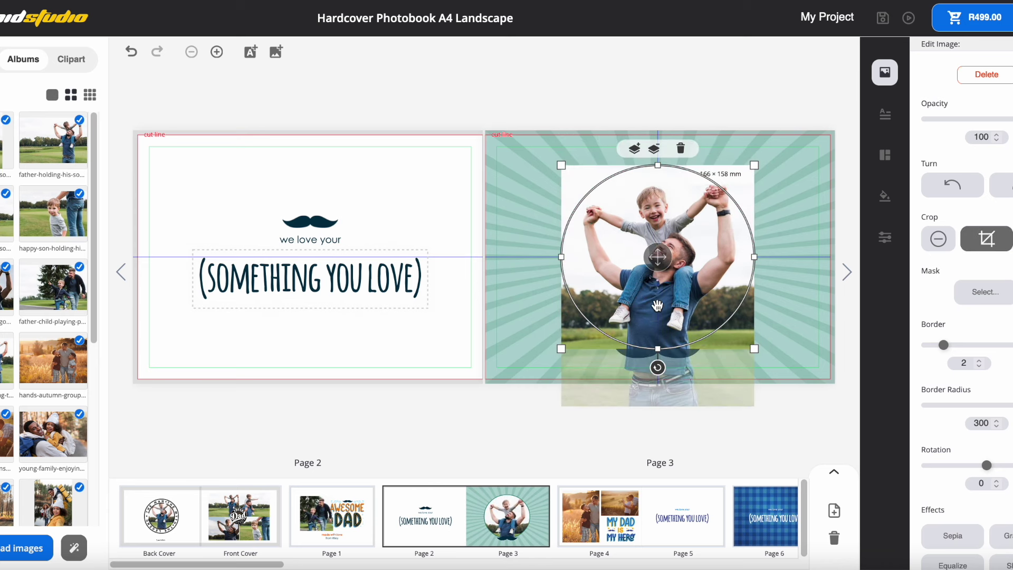
left_click(657, 297)
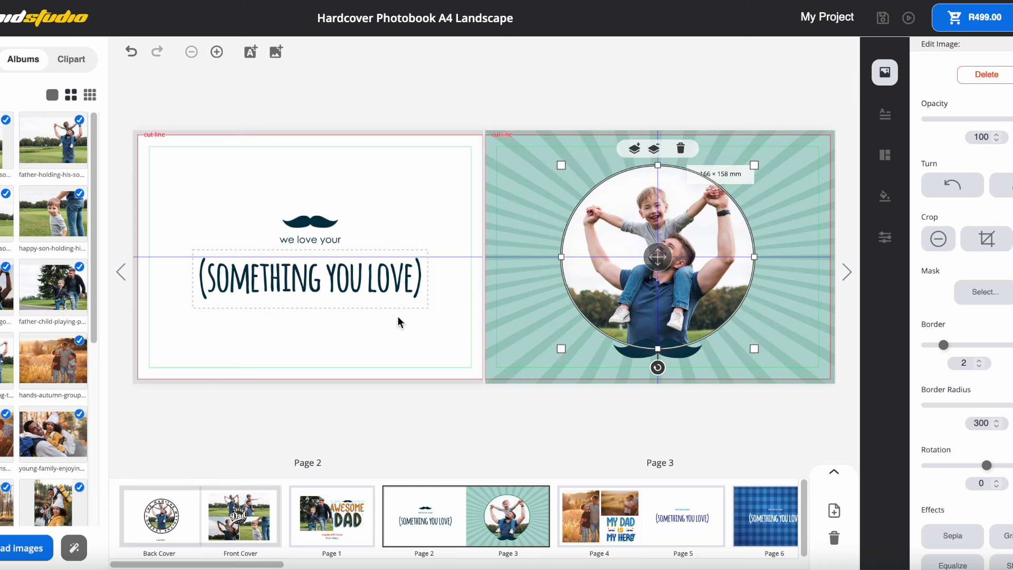
Step: Replace the Page 2 '(SOMETHING YOU LOVE)' placeholder with 'Wrestling matches'
double_click(318, 287)
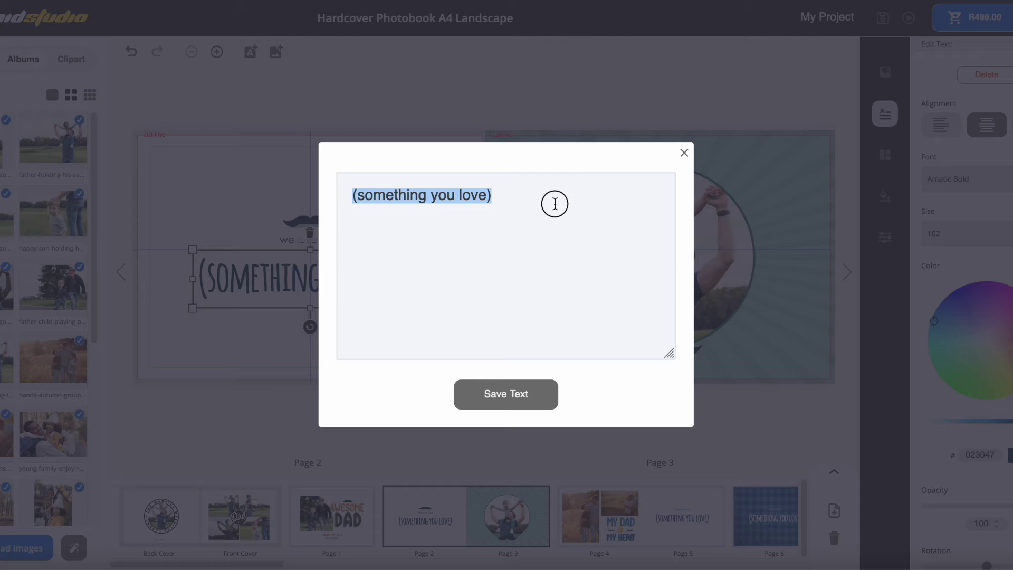
type("Wrest")
type("ling mat")
key("BackSpace")
type("matches")
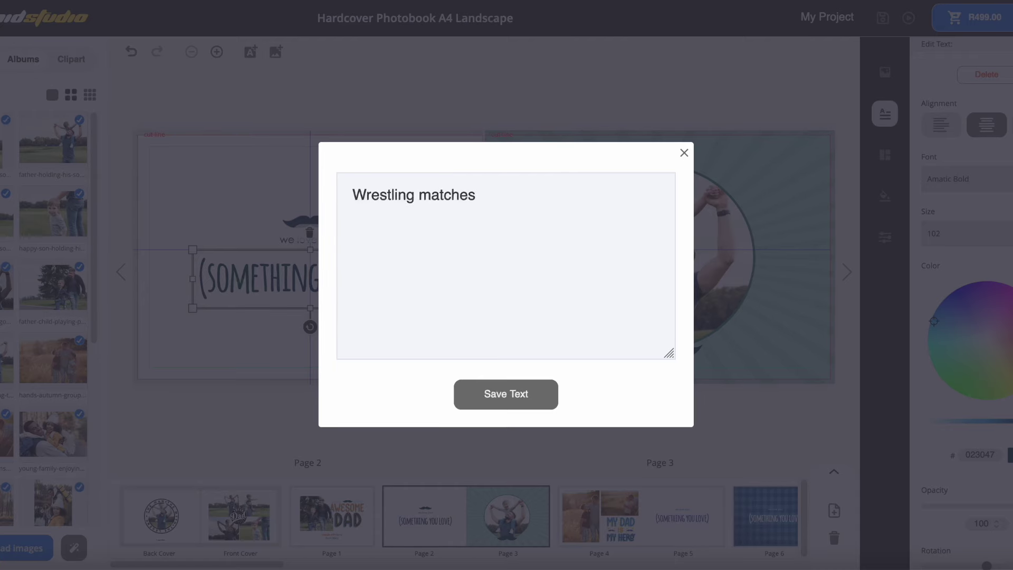
left_click(506, 393)
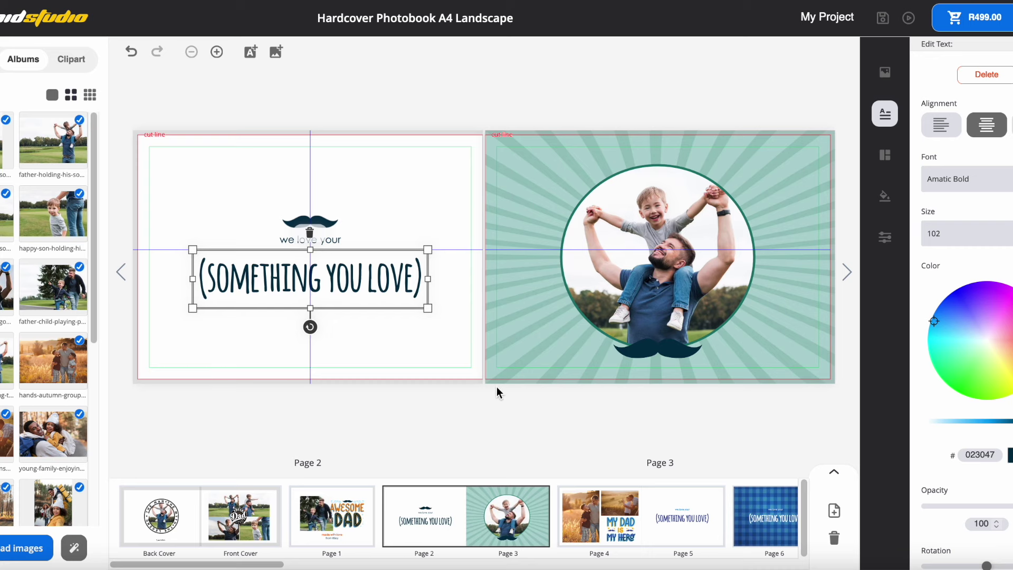
Step: Change the 'we love your' caption to read 'I love your'
left_click(284, 243)
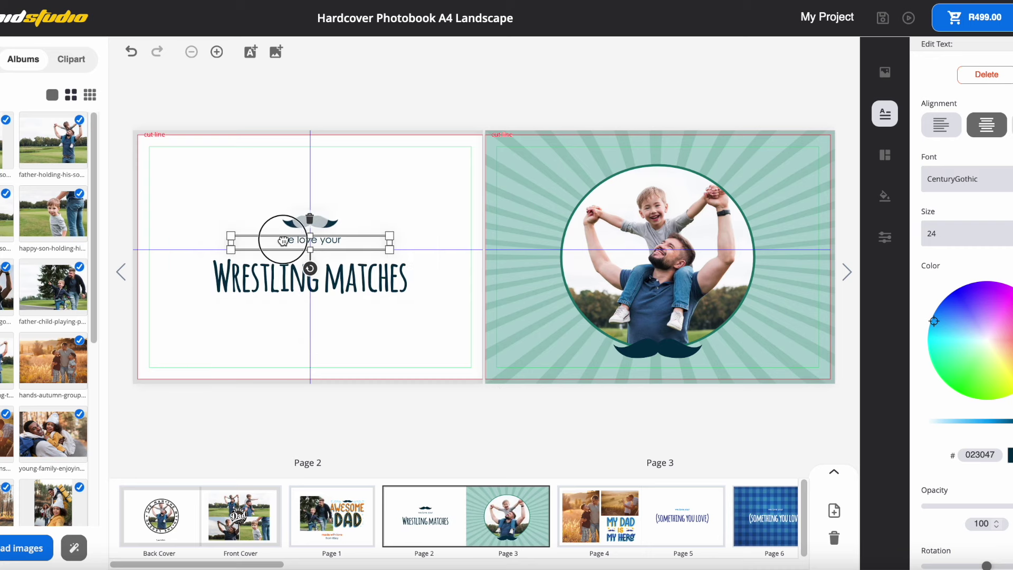
left_click(285, 241)
double_click(362, 196)
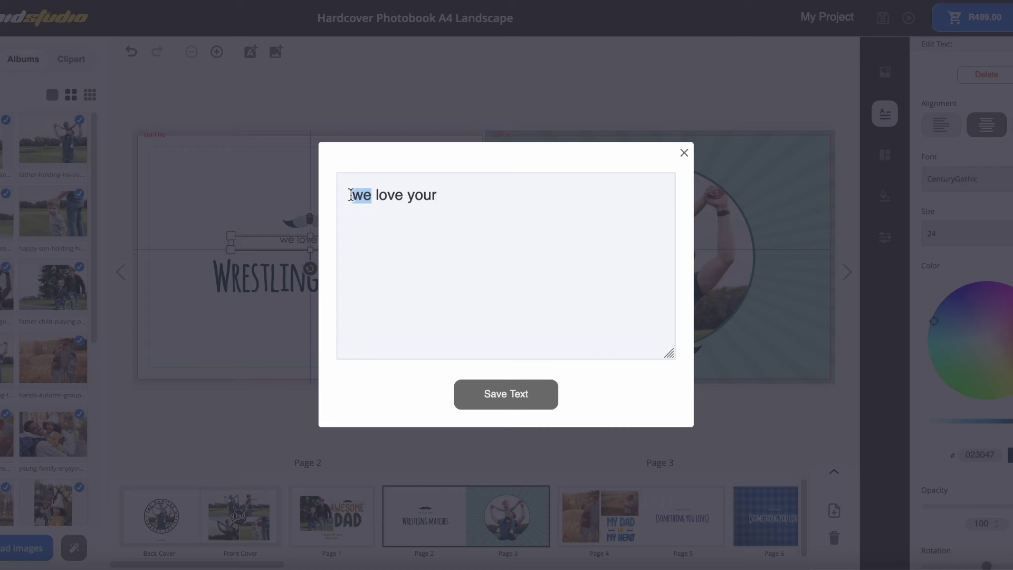
type("I")
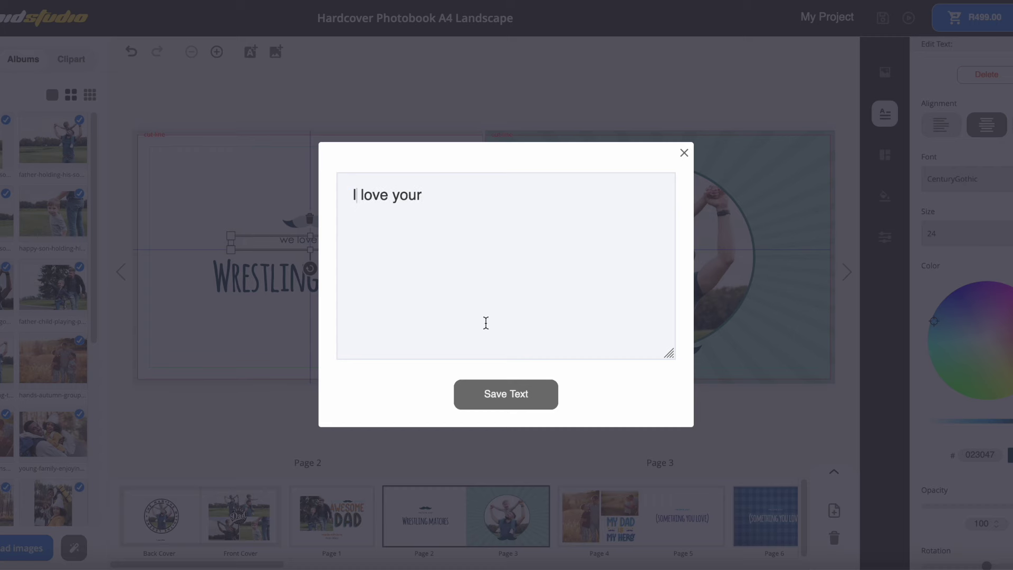
left_click(516, 395)
left_click(515, 353)
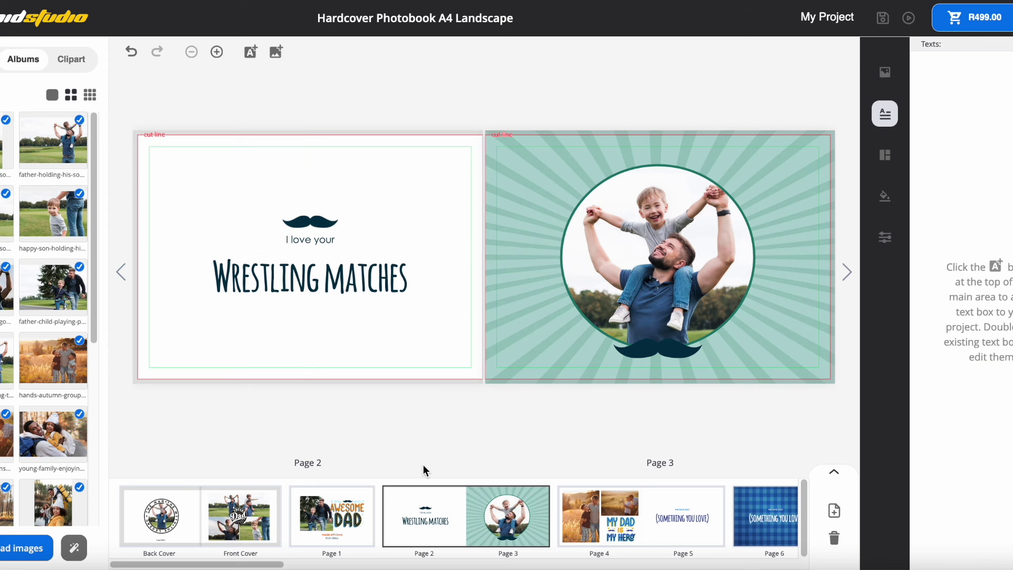
left_click(848, 273)
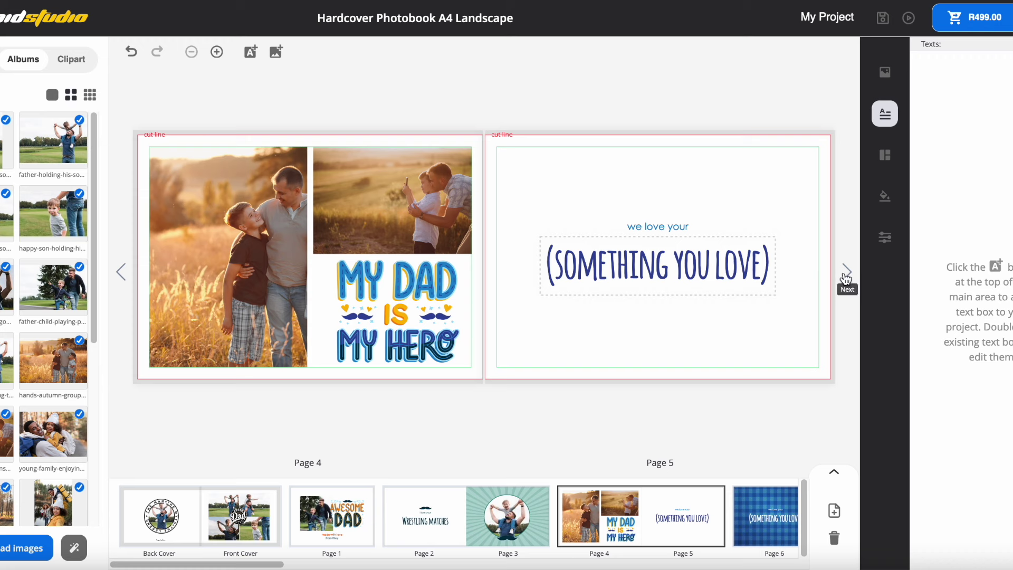
Step: Page forward two spreads from the Page 4–5 spread
left_click(846, 276)
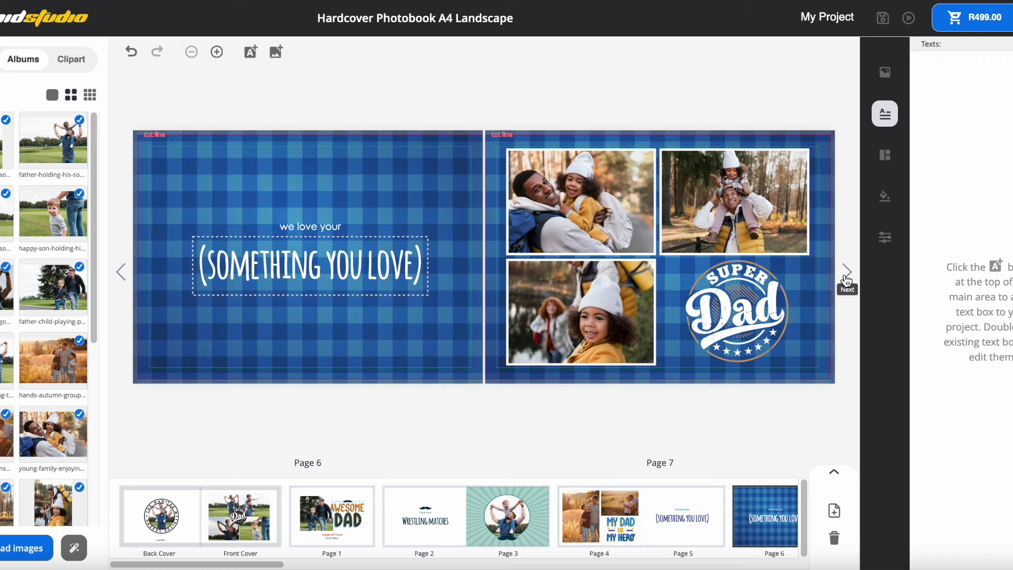
left_click(847, 277)
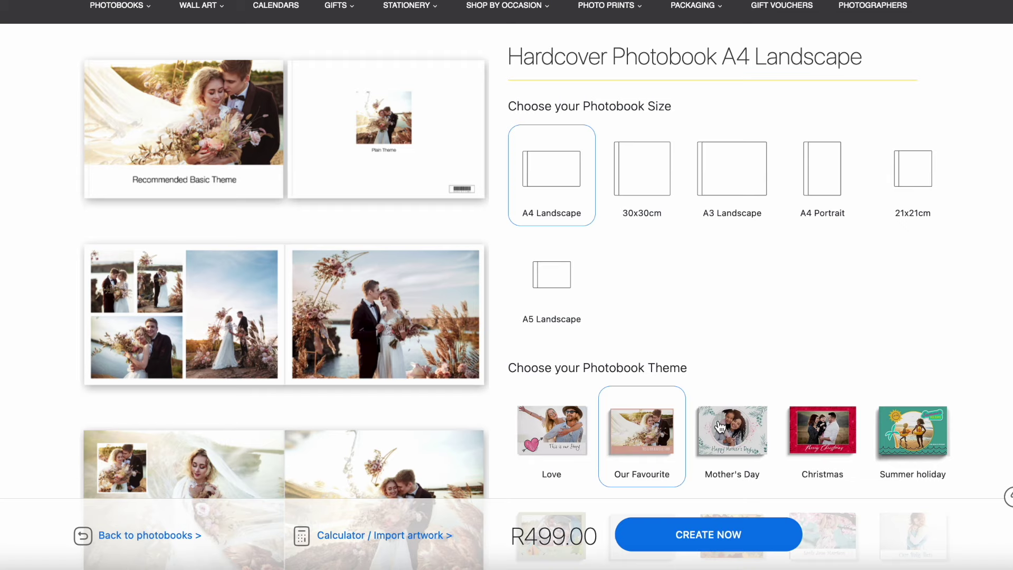
Step: Pick the Mother's Day theme for the hardcover A4 landscape photobook
left_click(723, 433)
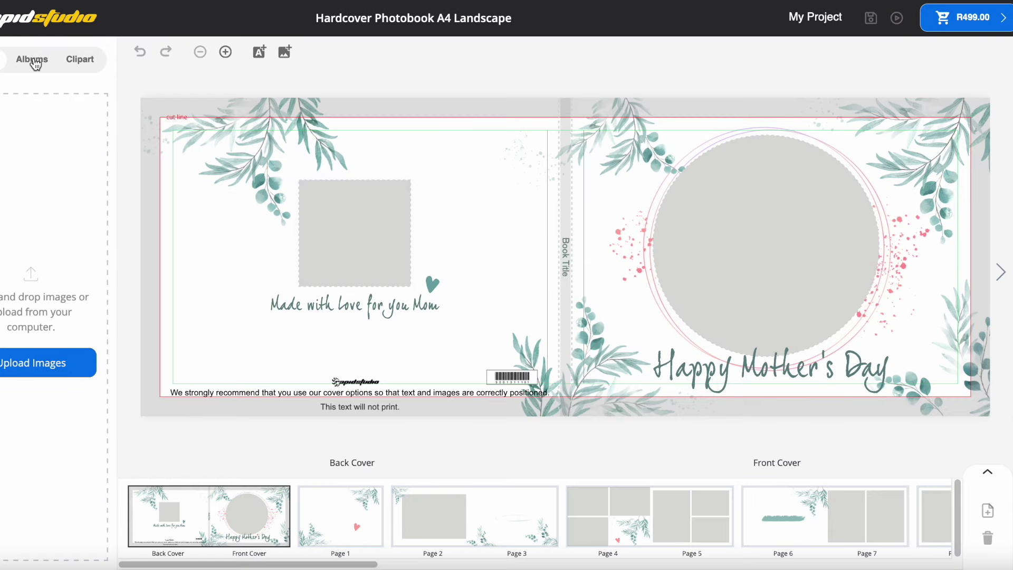
Step: Autofill the Mother's Day book with the Moms album photos, then go to Page 1
left_click(34, 61)
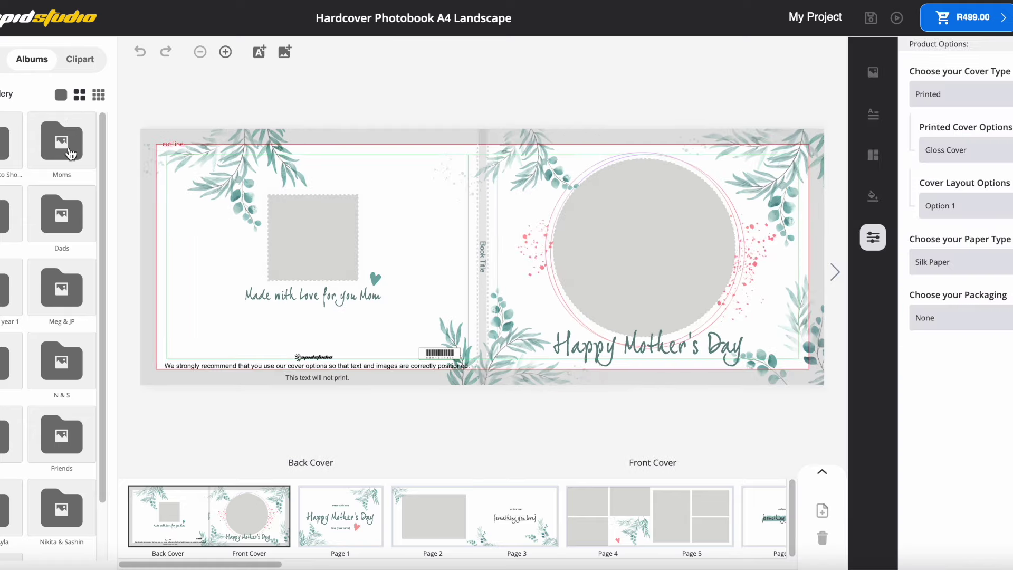
left_click(68, 150)
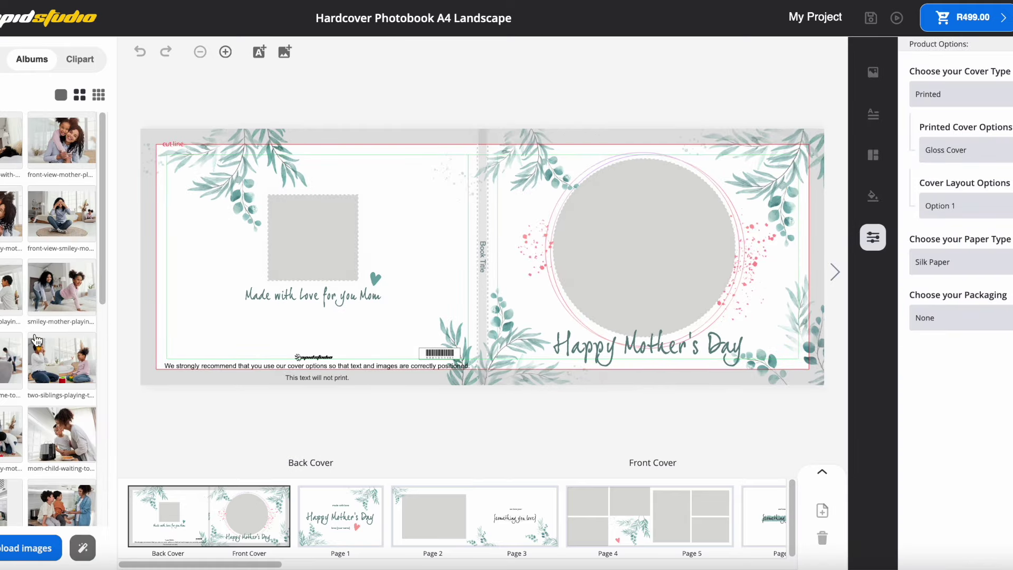
left_click(83, 551)
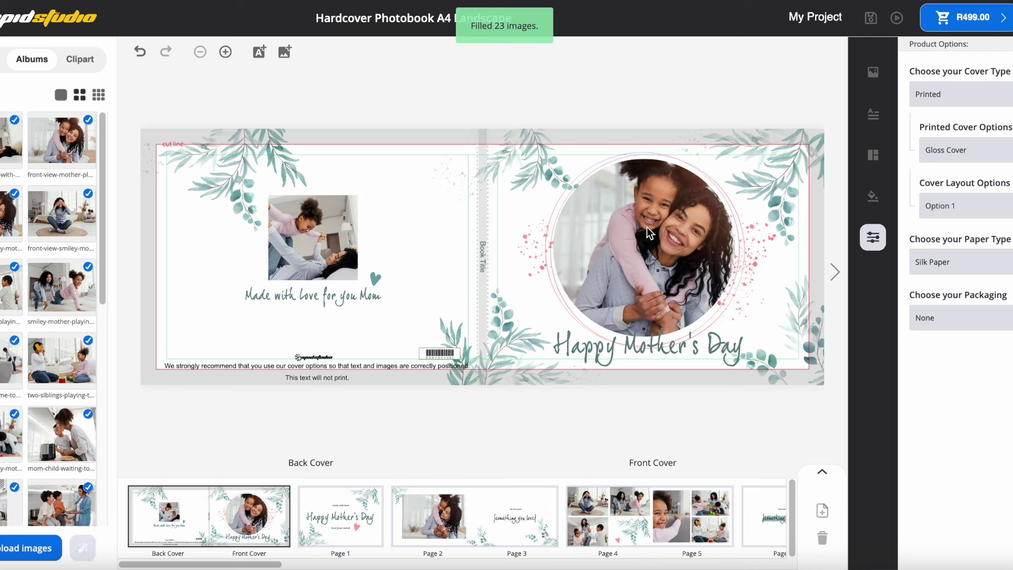
left_click(833, 272)
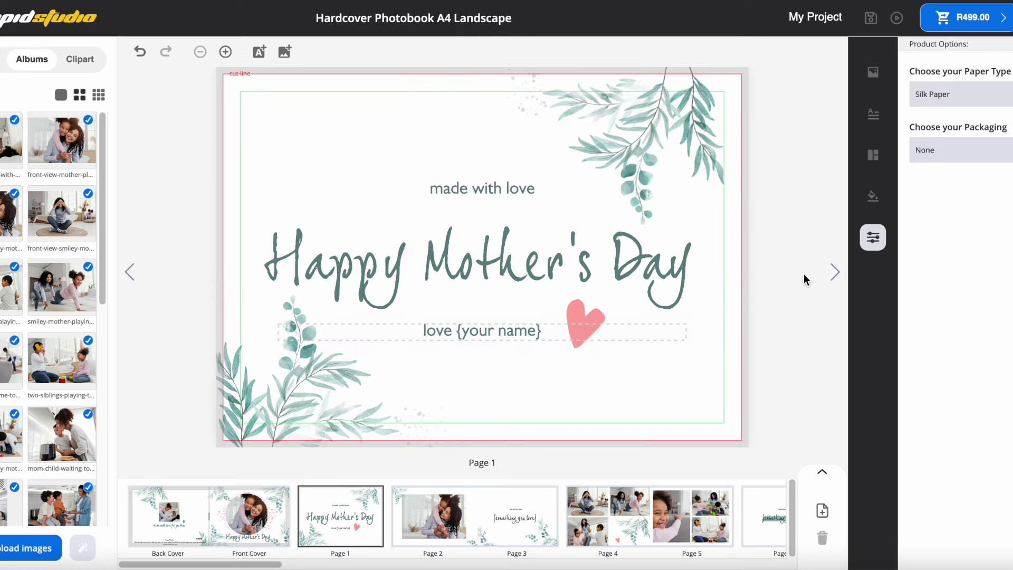
Step: Replace the {your name} placeholder on Page 1 with the child's first name
left_click(591, 329)
double_click(527, 333)
left_click_drag(491, 197, 384, 196)
type("Riley")
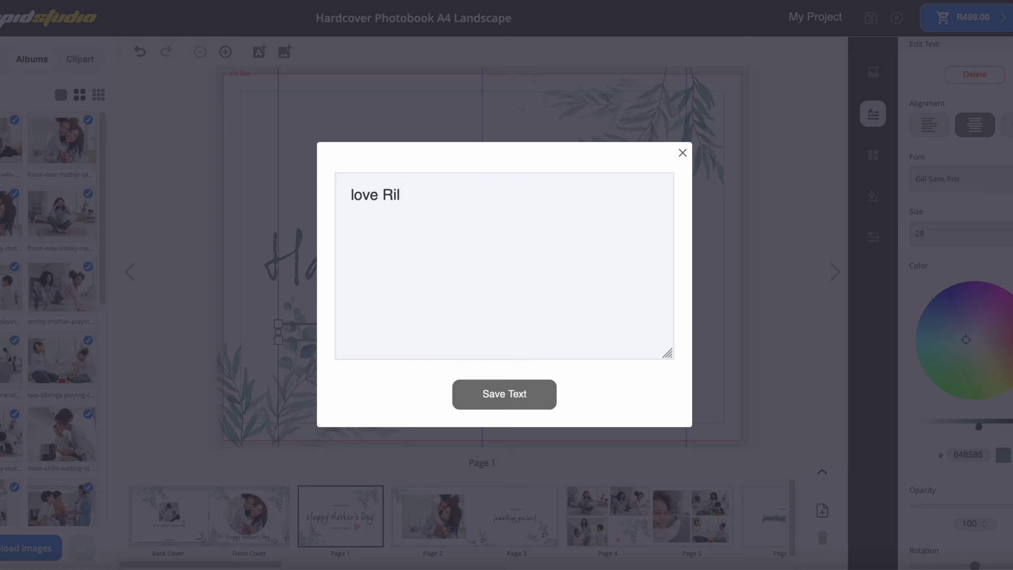
left_click(500, 398)
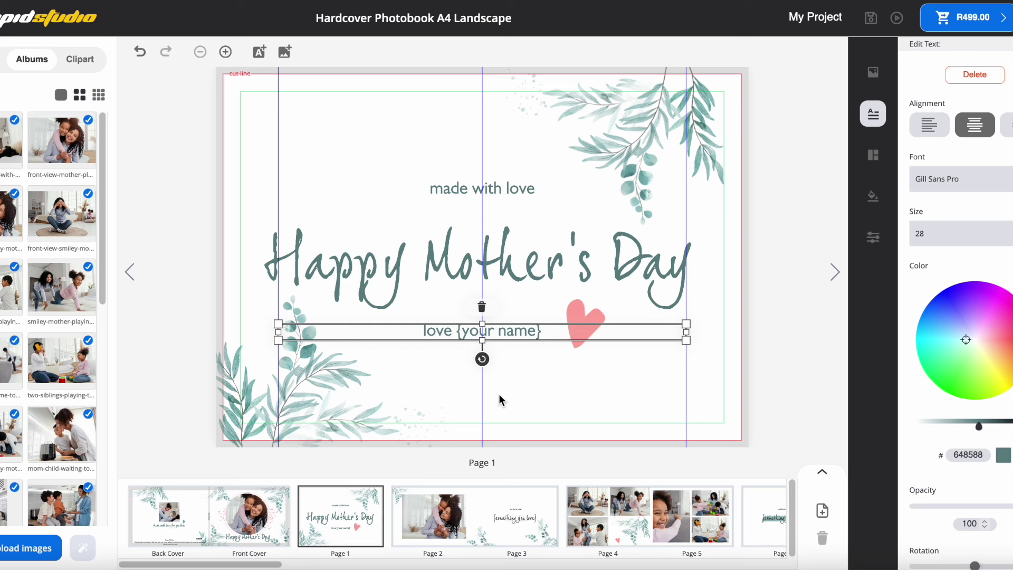
Step: Change the Page 3 {something you love} caption to 'Morning hugs'
left_click(835, 273)
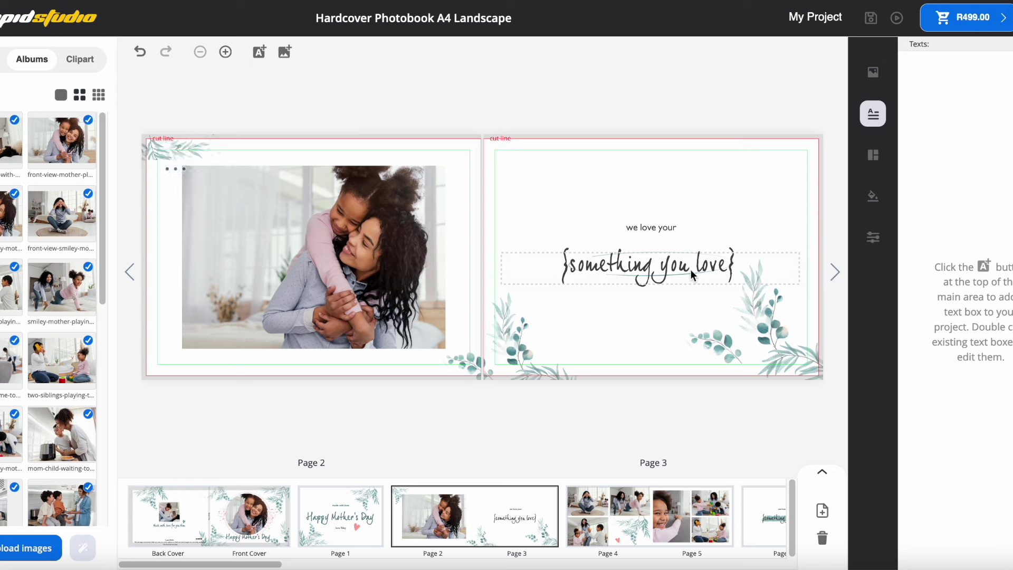
double_click(643, 261)
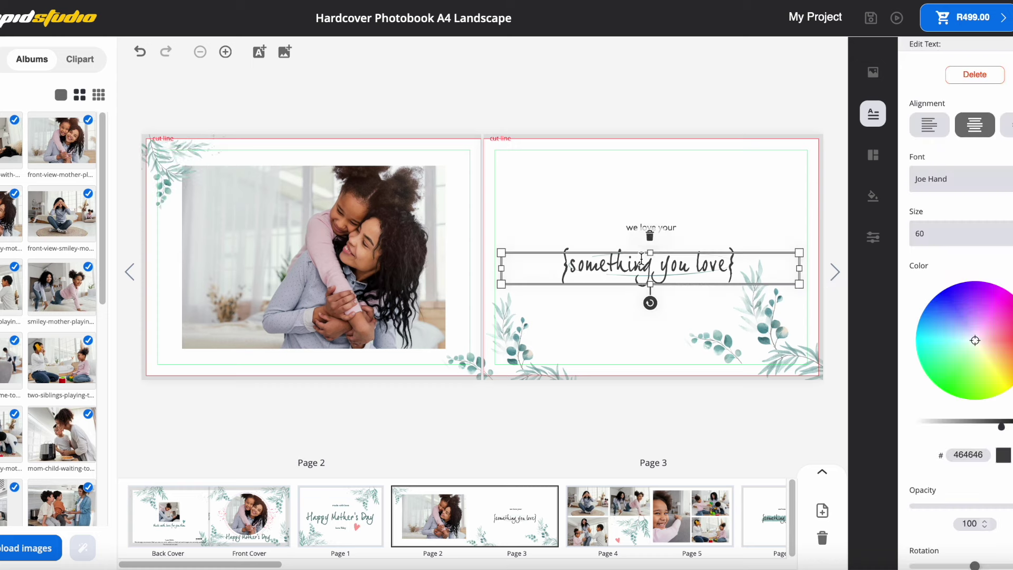
type("ning hugs")
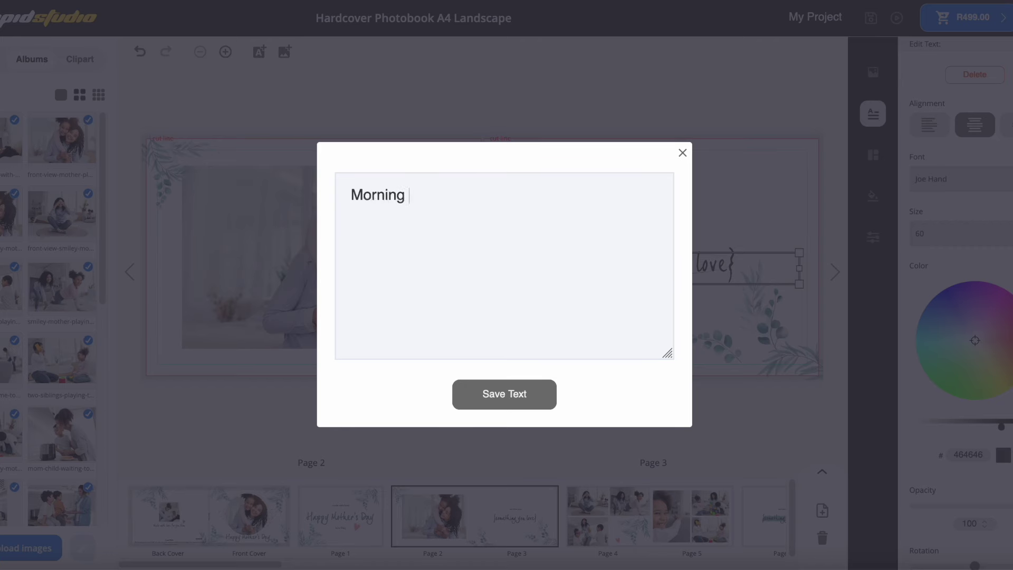
left_click(522, 397)
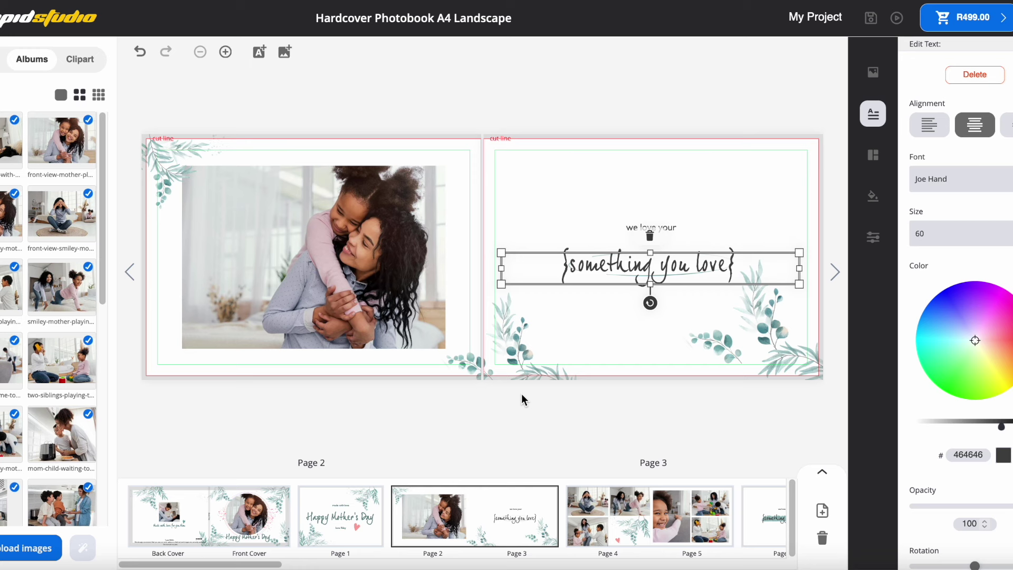
left_click(826, 282)
Step: Deselect the Page 3 foliage image and step through spreads 4–5, 6–7, 8–9 and 10–11
left_click(828, 263)
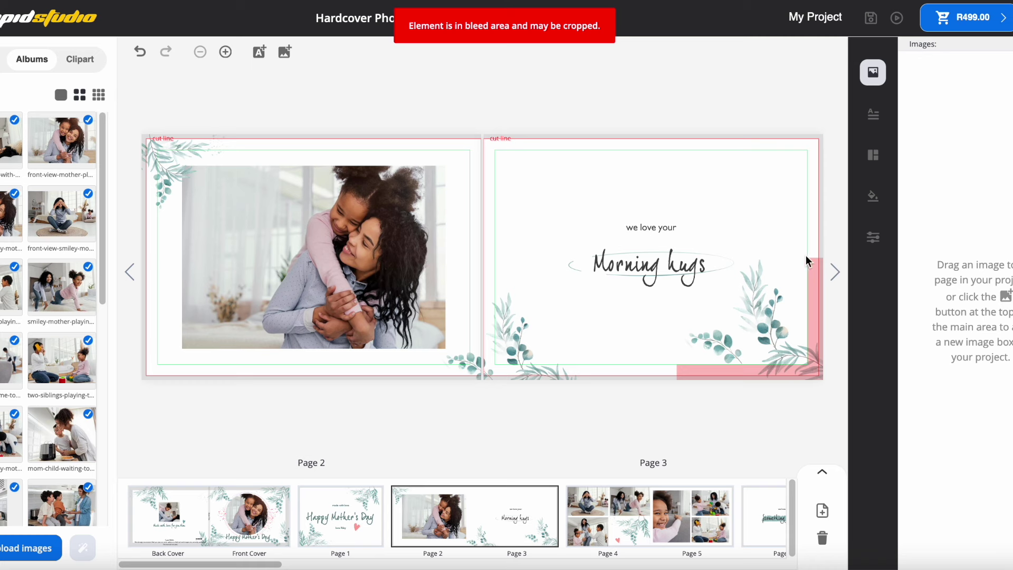
left_click(835, 273)
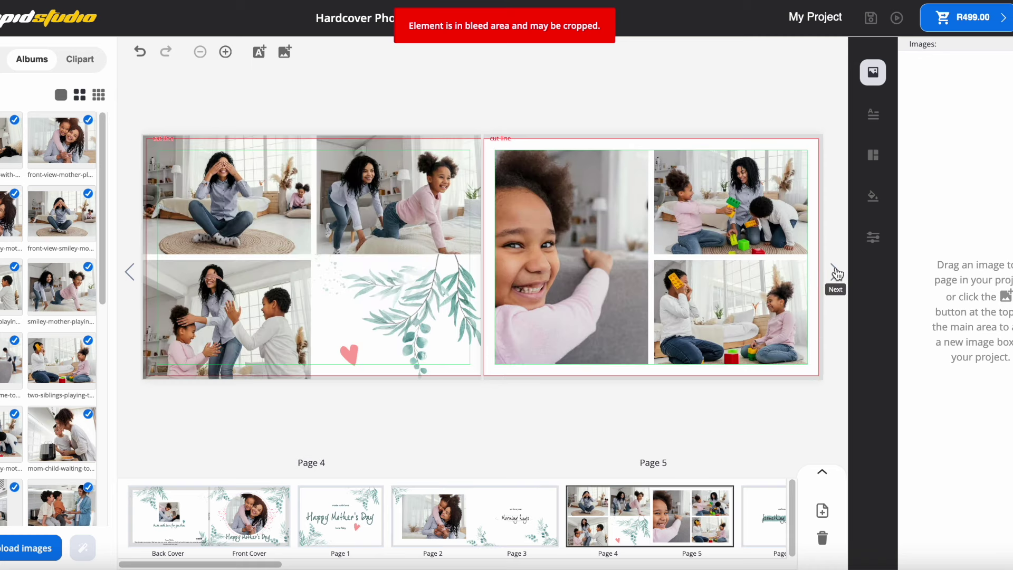
left_click(835, 274)
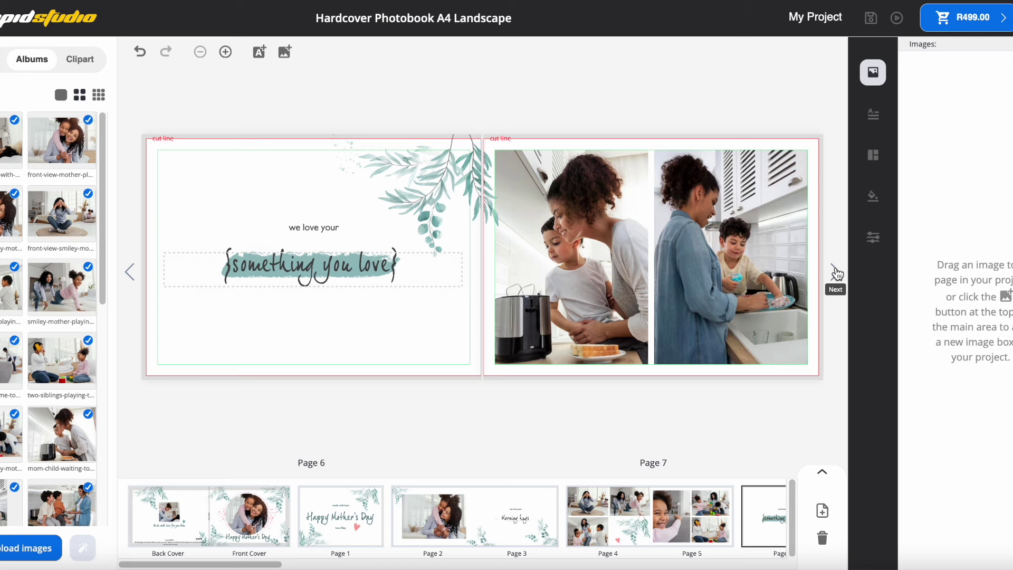
left_click(836, 273)
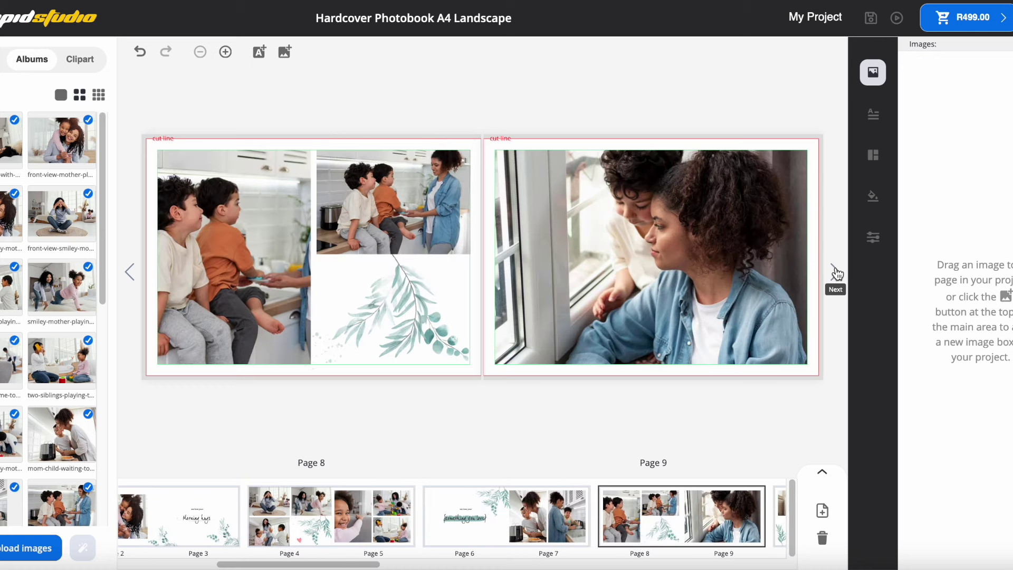
left_click(835, 273)
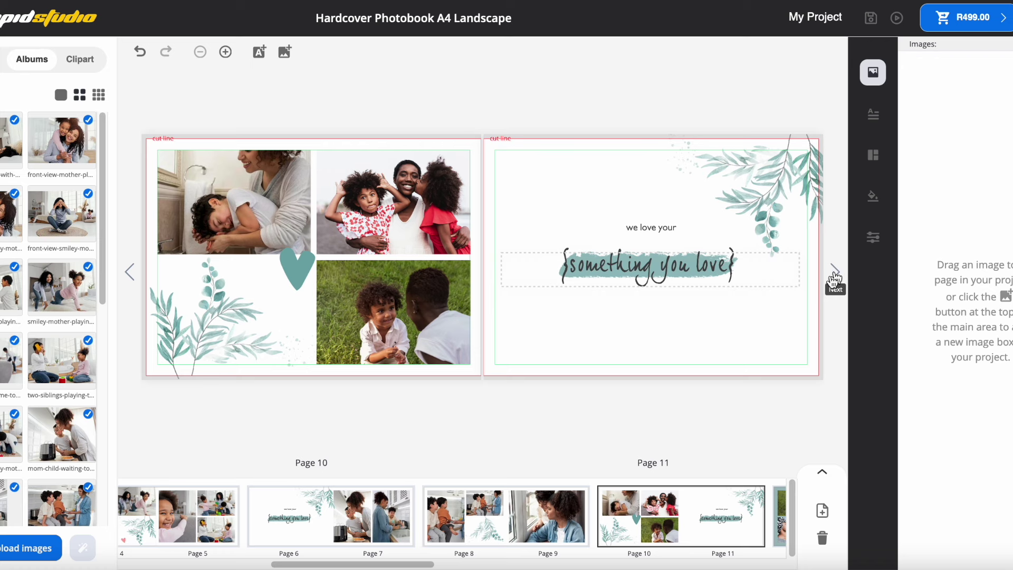
Step: Scroll the page strip and view the Page 12–13 and Page 14–15 spreads
left_click_drag(414, 563, 551, 563)
left_click(454, 527)
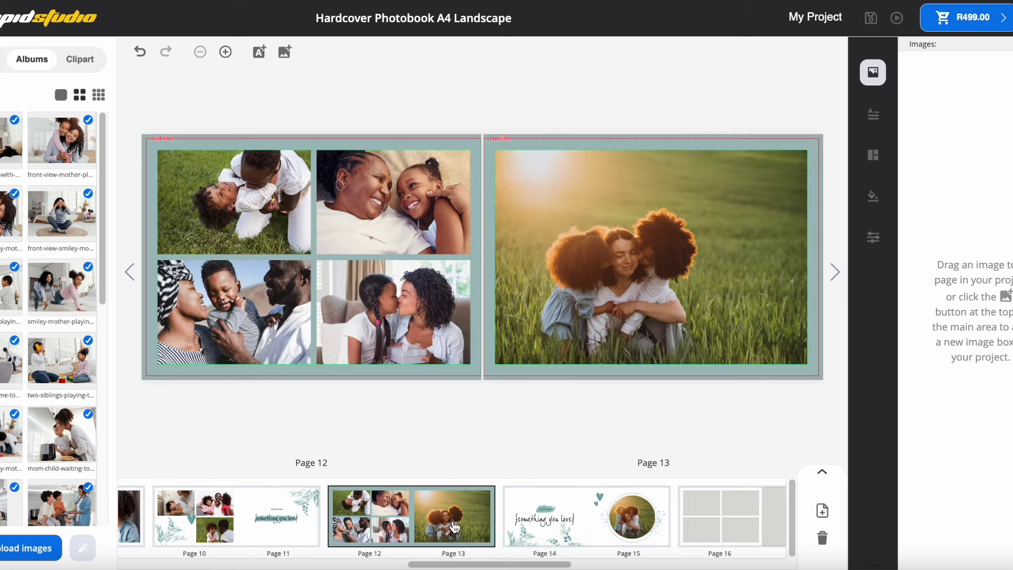
left_click(580, 523)
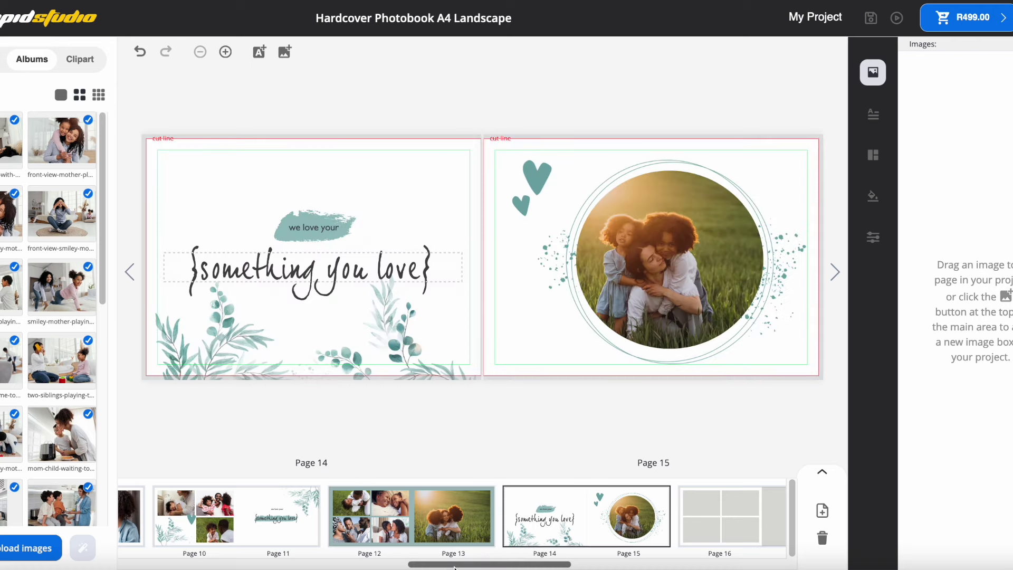